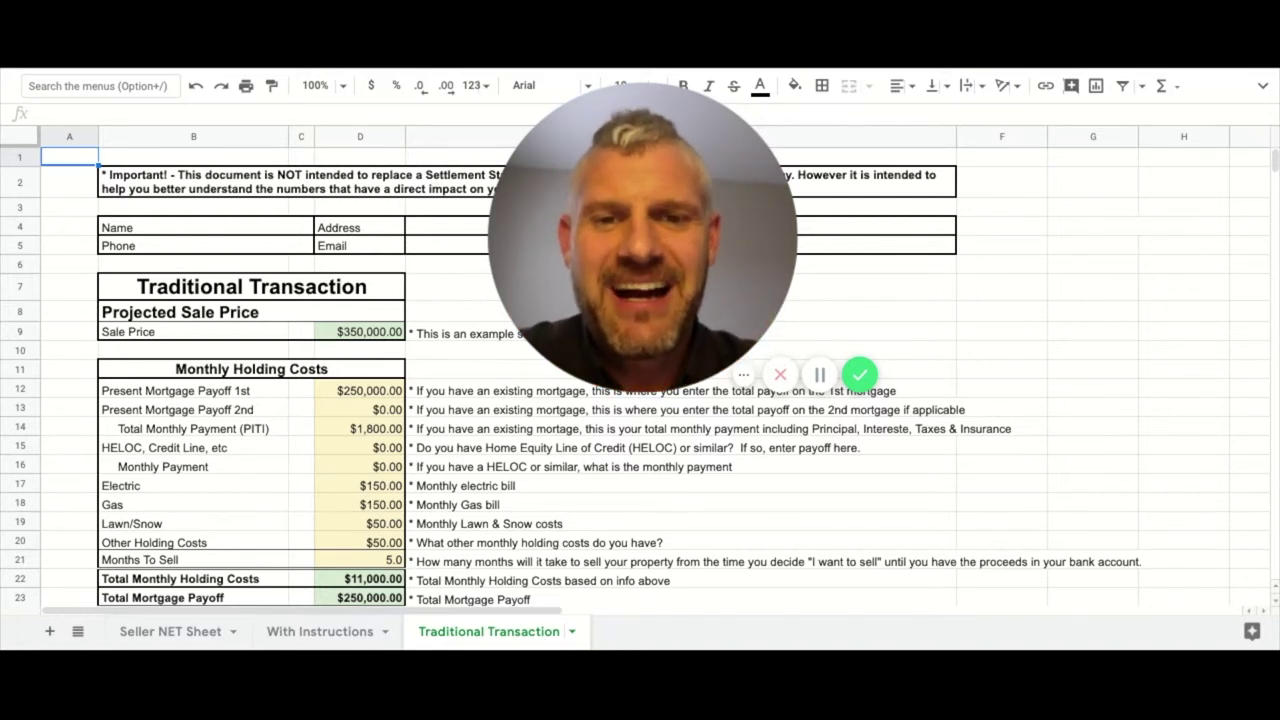
pyautogui.moveTo(690, 367)
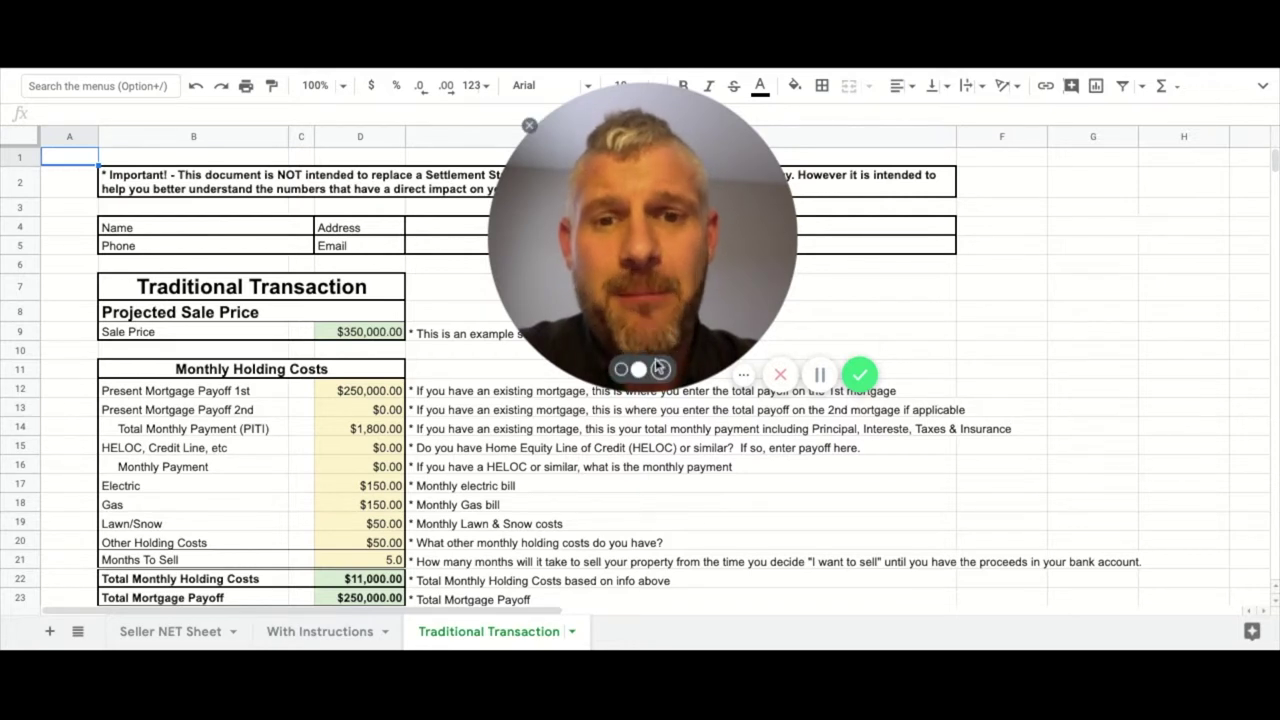
pyautogui.click(621, 369)
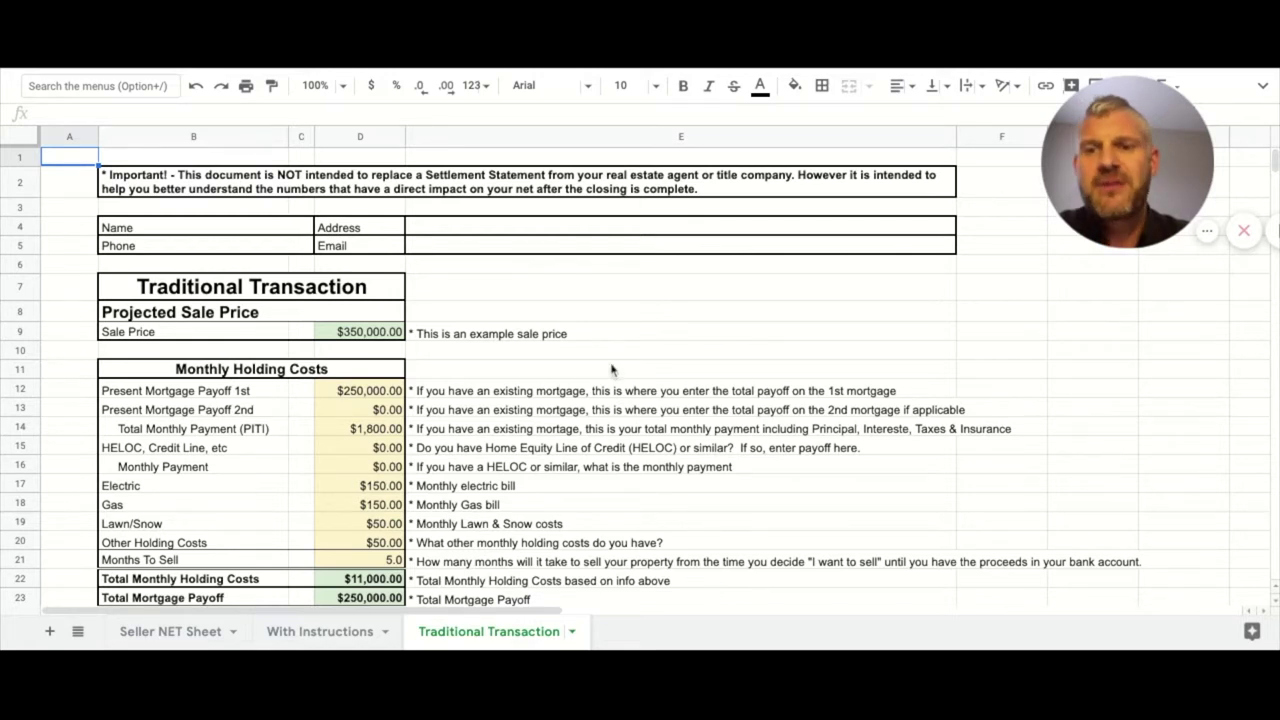
# - Review the projected Sale Price, the Present Mortgage Payoff 1st and the Total Monthly Payment (PITI) entries
pyautogui.scroll(-1, 612, 370)
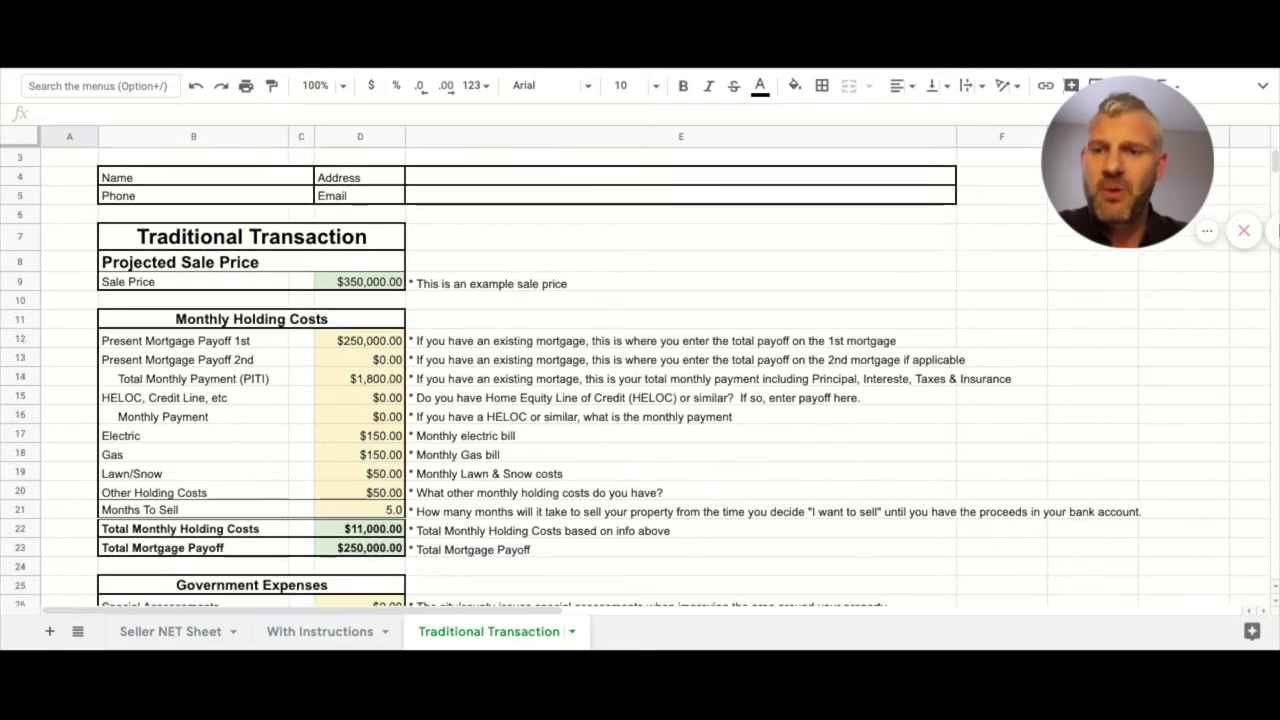
pyautogui.click(248, 286)
pyautogui.click(356, 287)
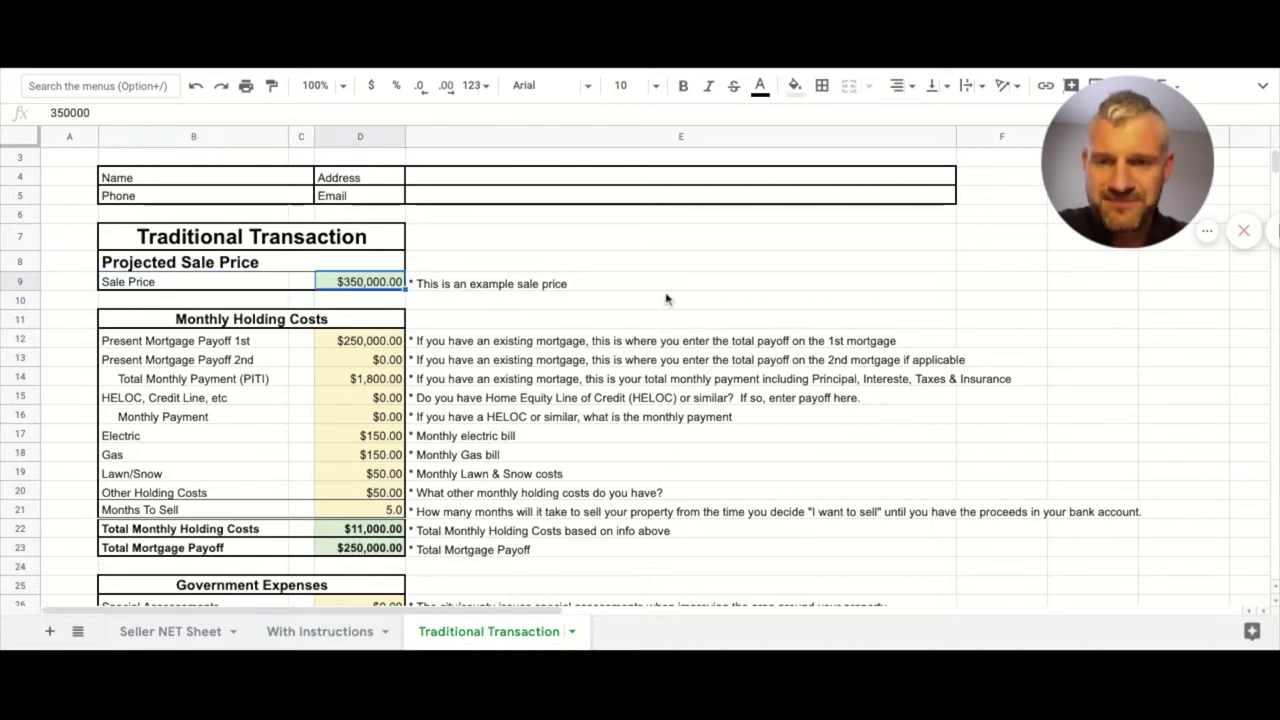
pyautogui.scroll(-2, 667, 298)
pyautogui.scroll(-2, 635, 377)
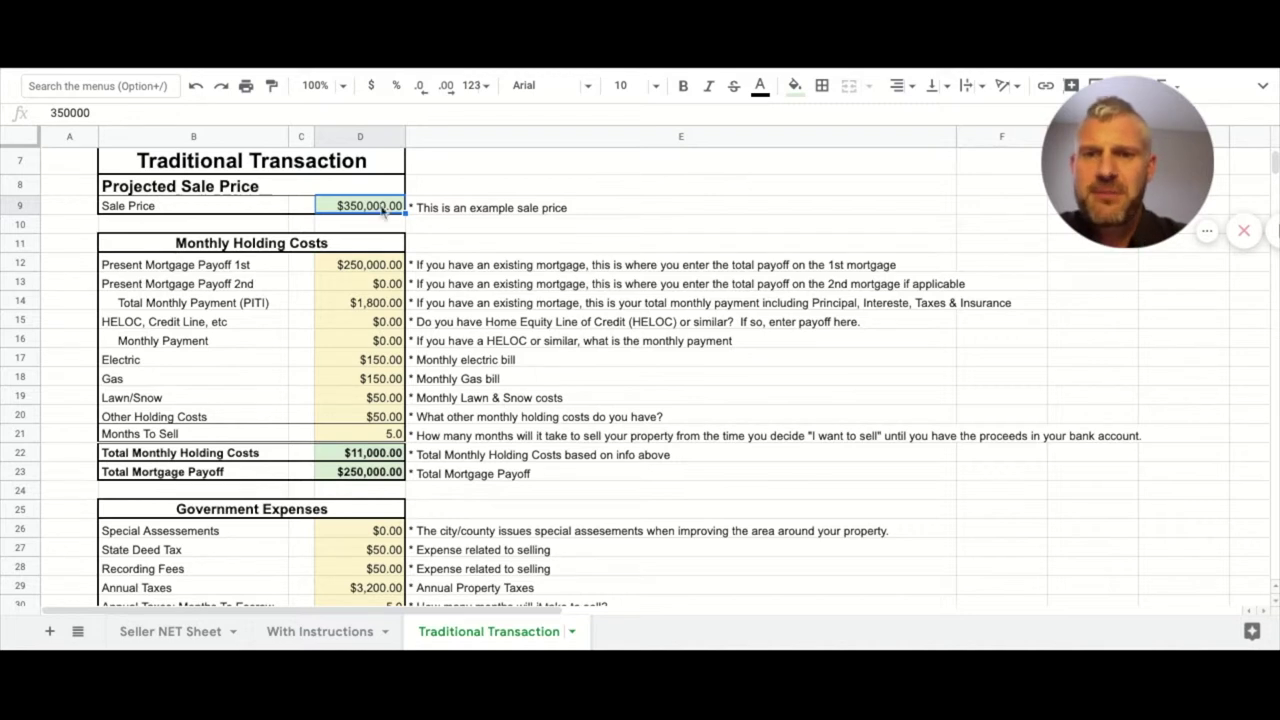
pyautogui.click(385, 267)
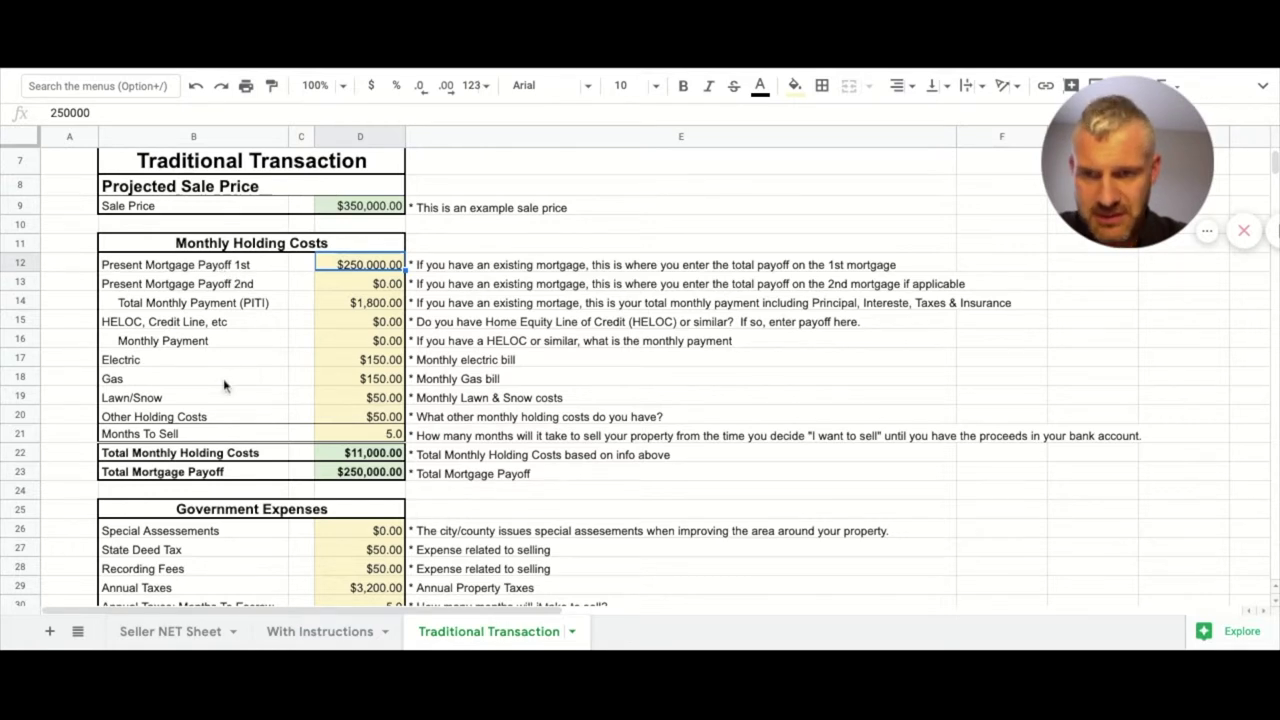
pyautogui.click(388, 308)
pyautogui.scroll(-1, 575, 381)
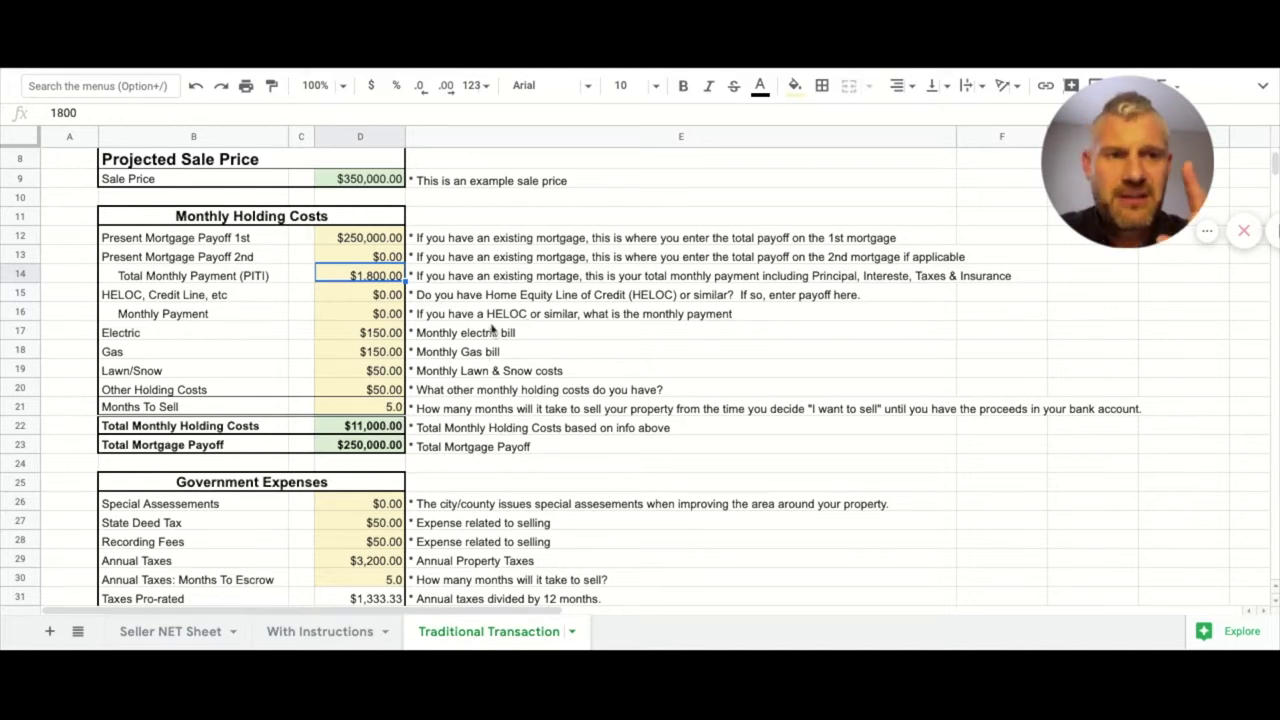
# - Skim the Traditional Transaction sheet through to Estimated Seller Proceeds and return to the Monthly Holding Costs section
pyautogui.scroll(-12, 640, 378)
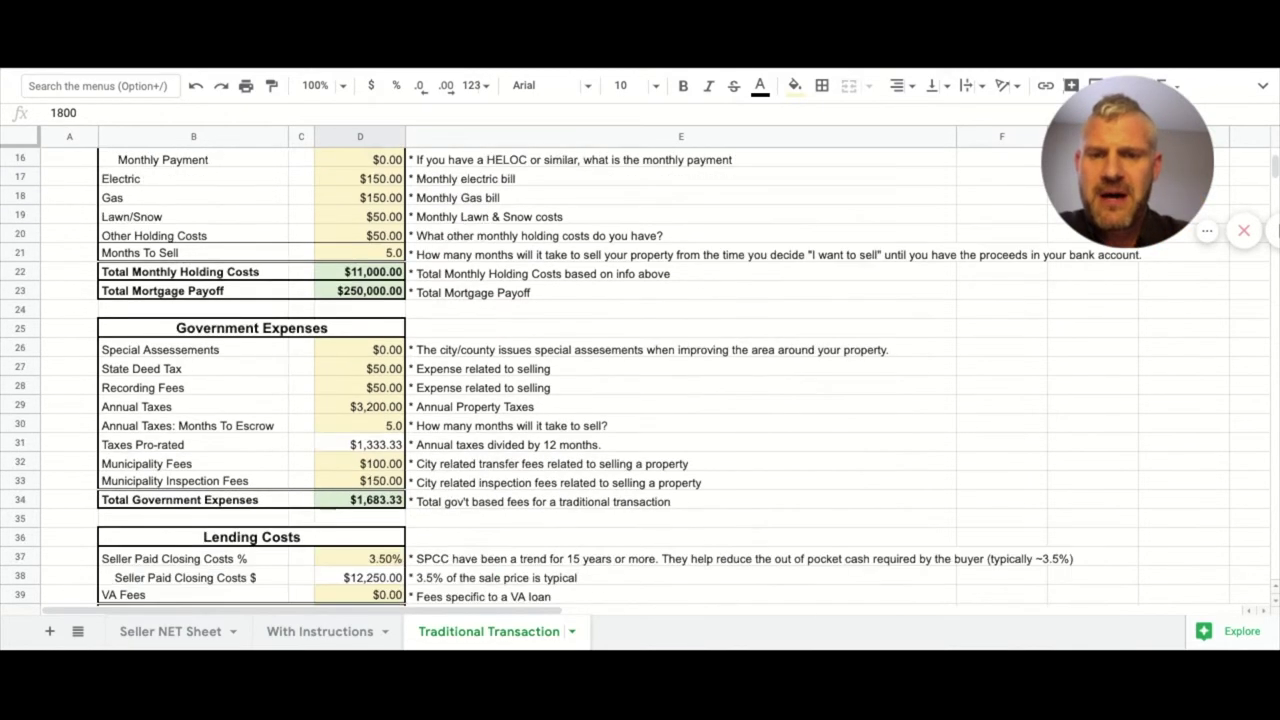
pyautogui.scroll(-3, 640, 378)
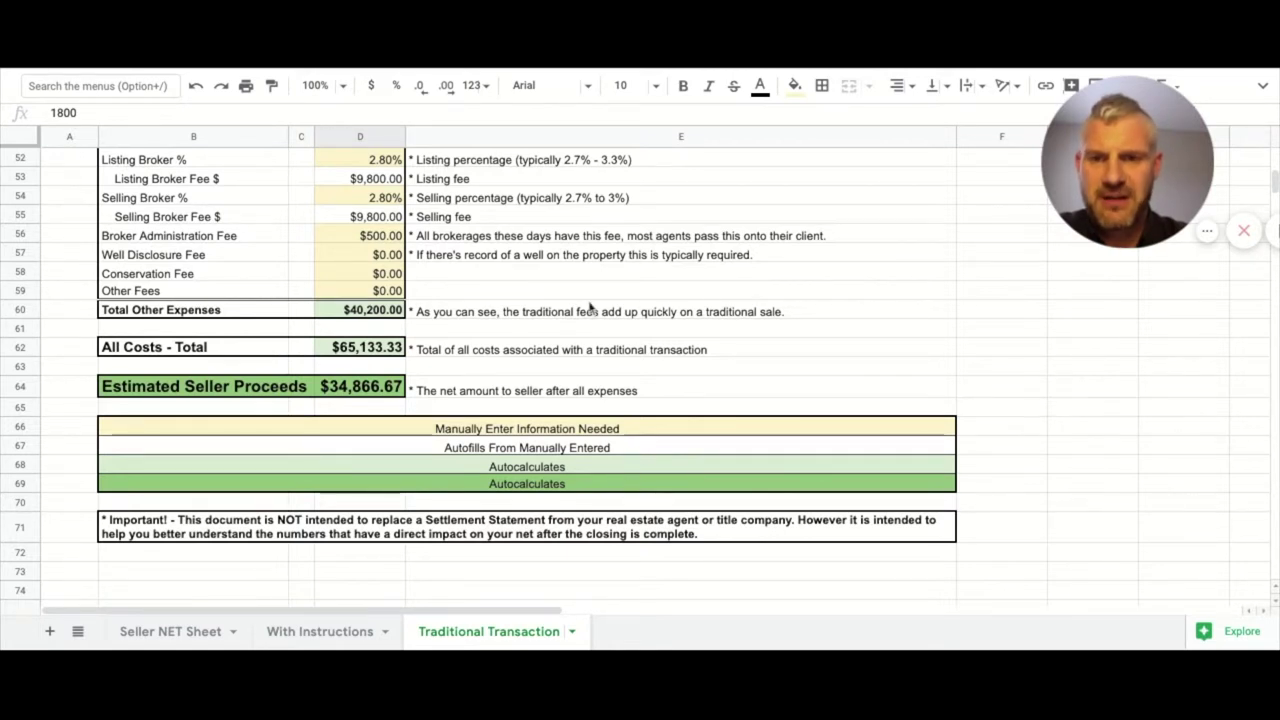
pyautogui.scroll(15, 590, 308)
pyautogui.scroll(-2, 570, 441)
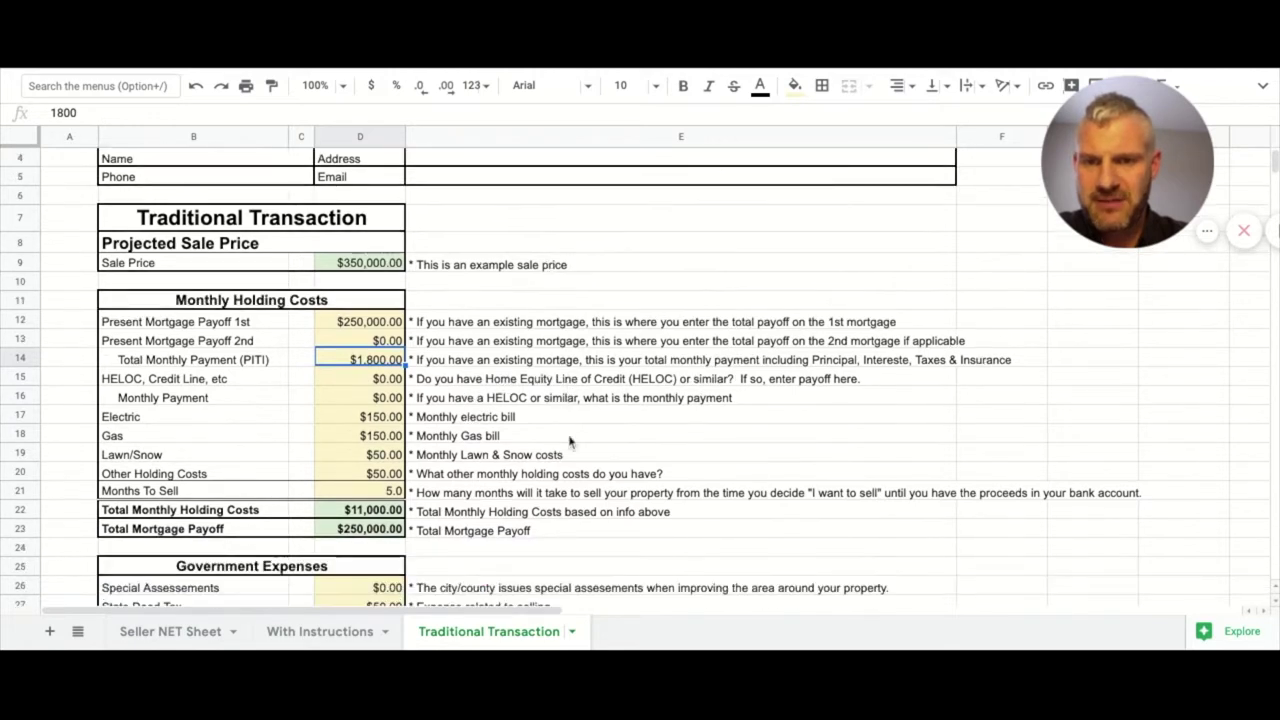
# - Inspect the Months To Sell entry and the formulas behind Total Monthly Holding Costs and Total Mortgage Payoff
pyautogui.scroll(-1, 570, 441)
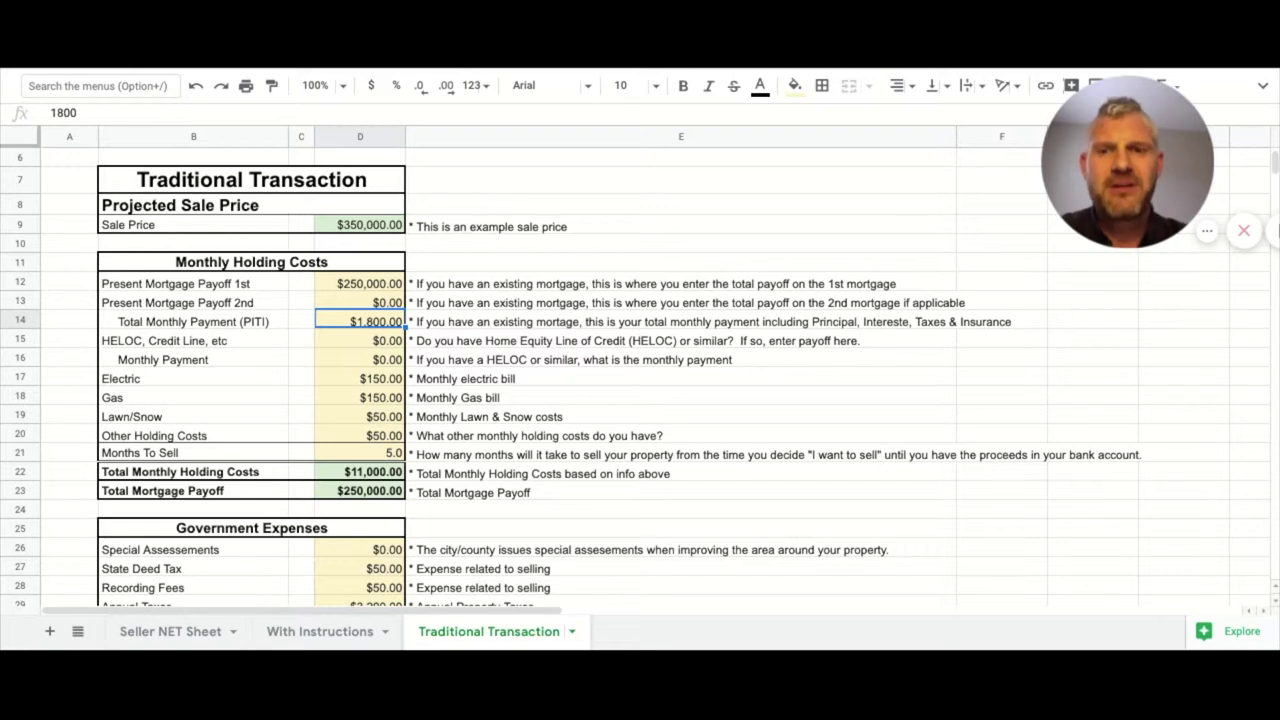
pyautogui.click(388, 455)
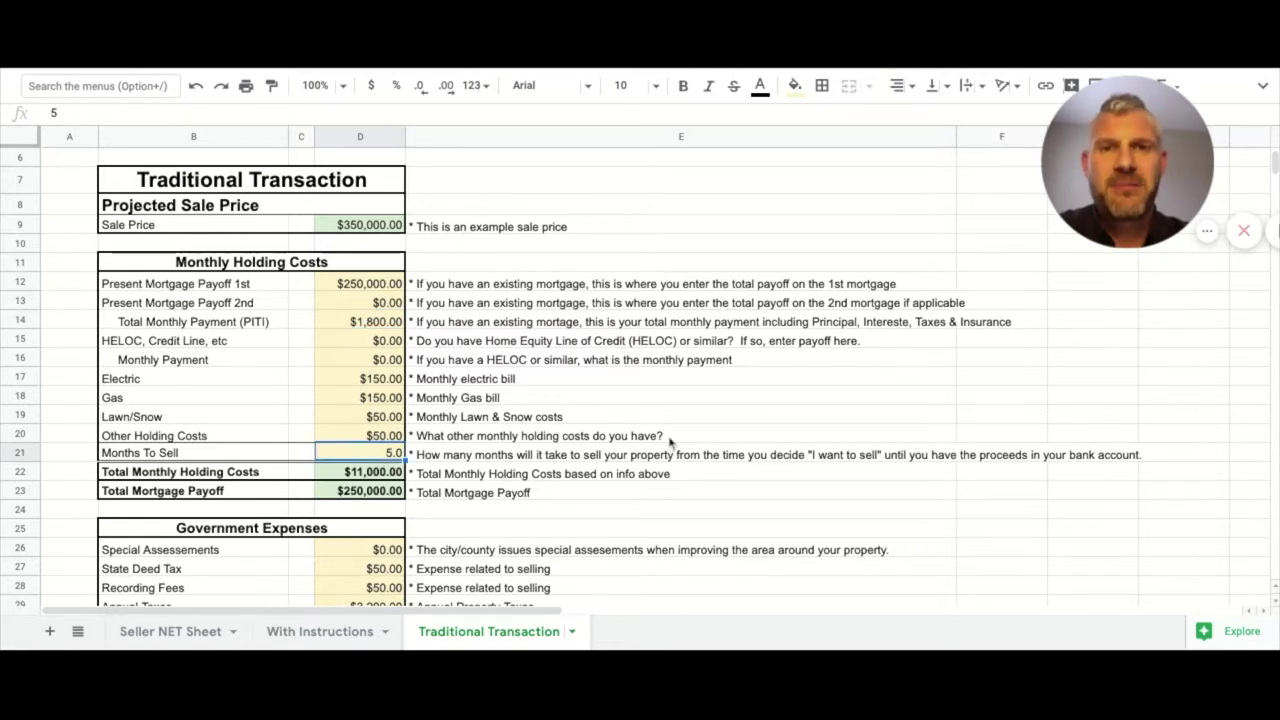
pyautogui.scroll(-1, 670, 441)
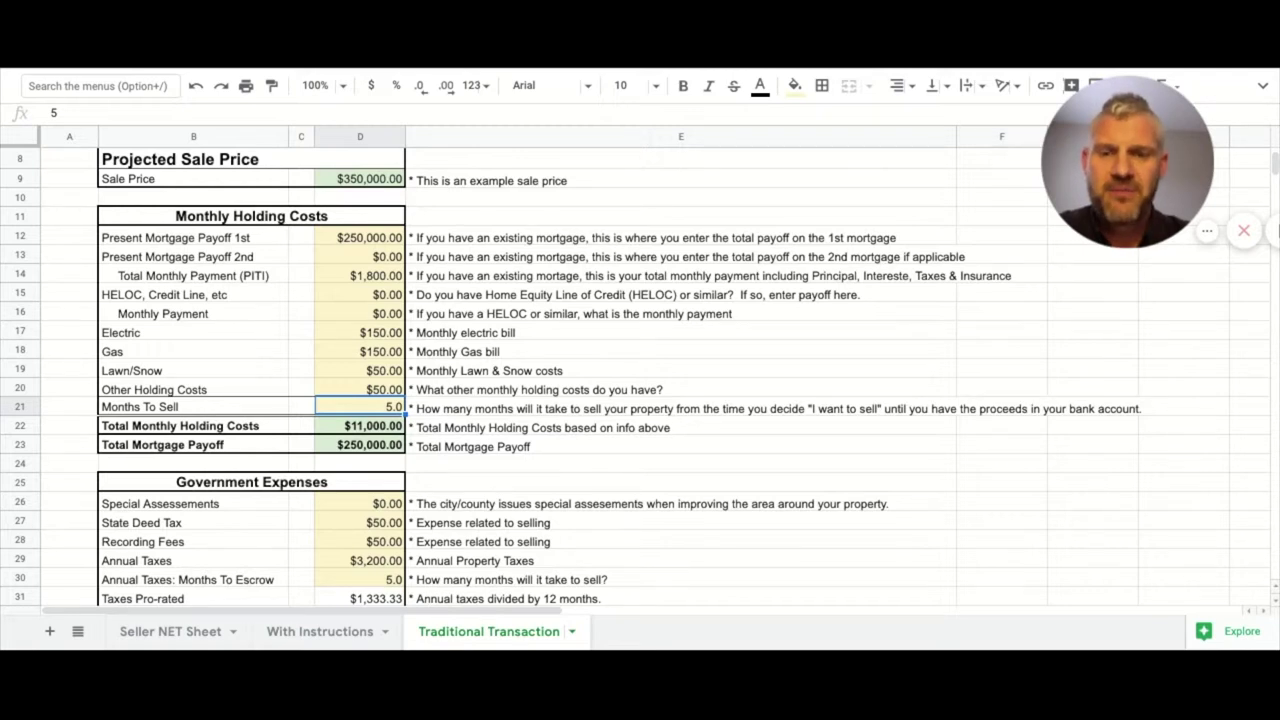
pyautogui.scroll(-2, 588, 427)
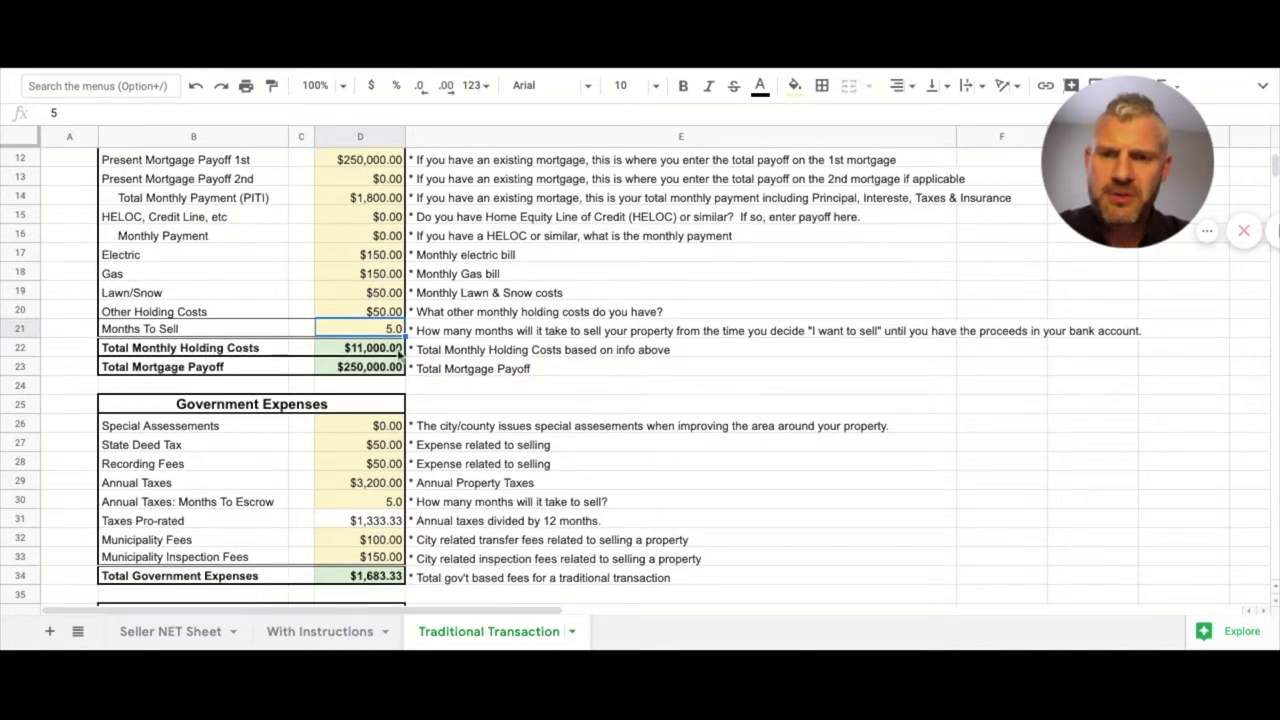
pyautogui.click(393, 350)
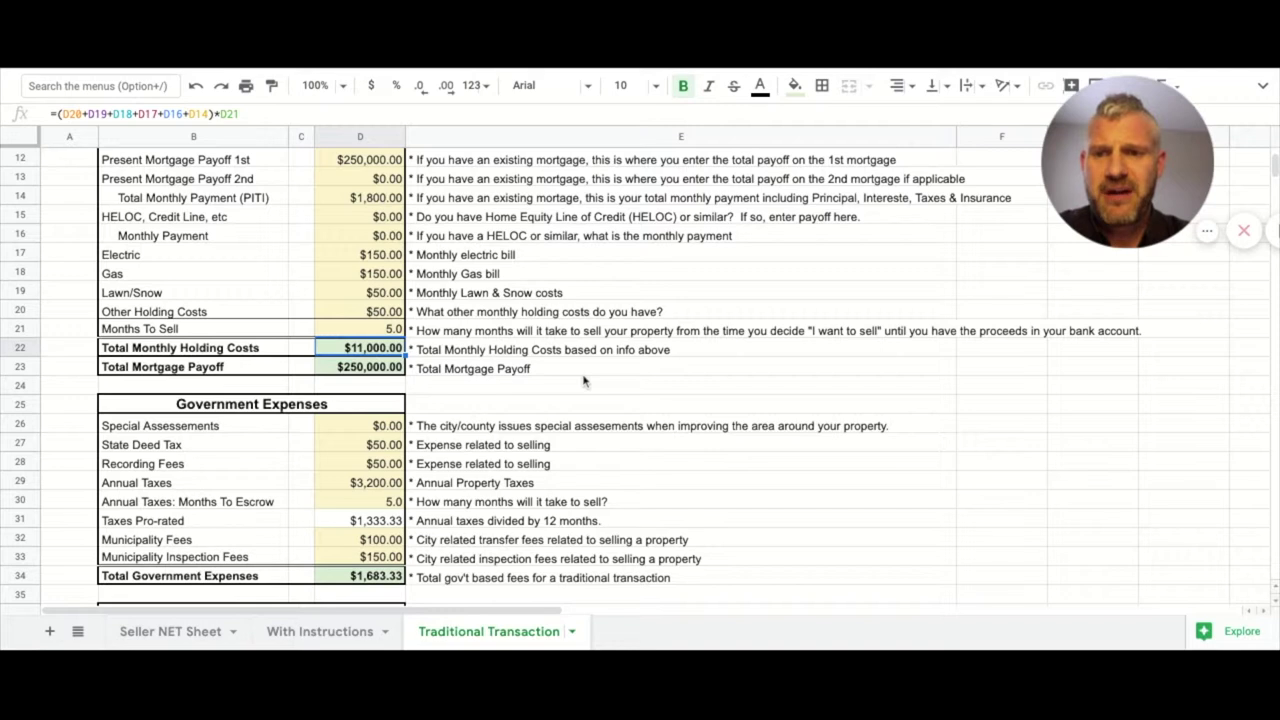
pyautogui.click(362, 369)
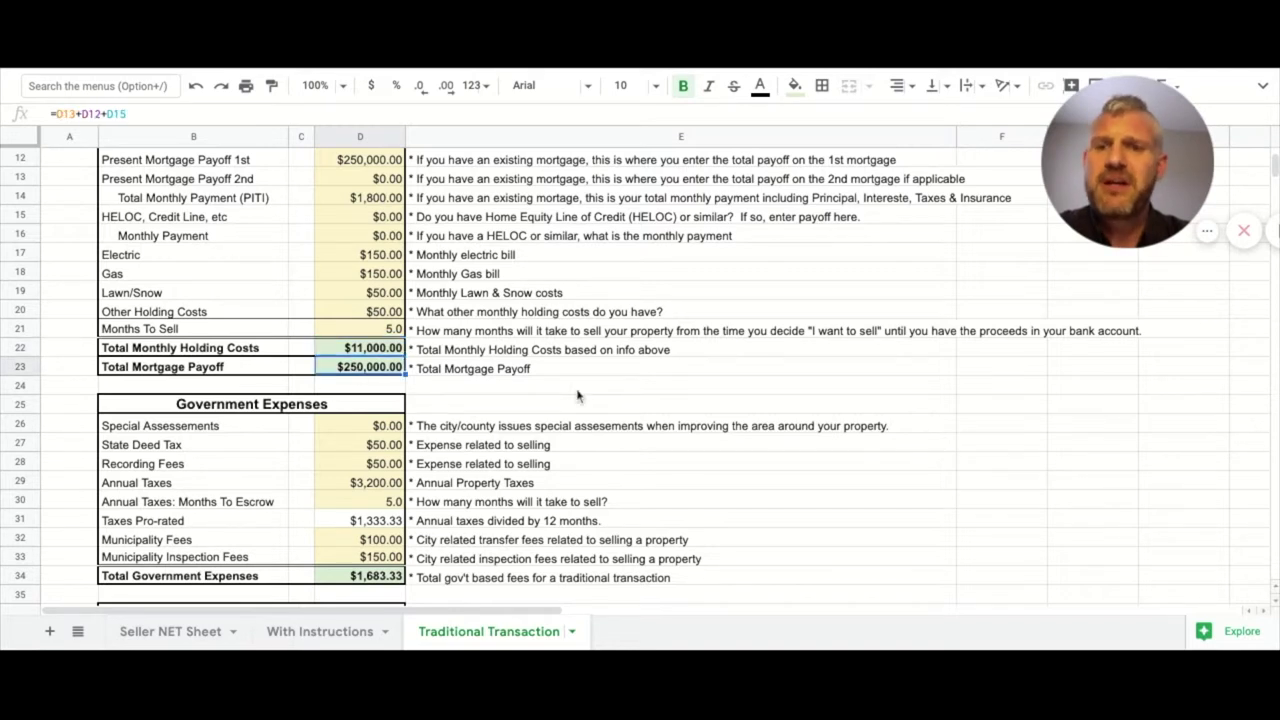
# - Read through the Government Expenses and Lending Costs sections and their explanatory notes
pyautogui.scroll(-3, 577, 396)
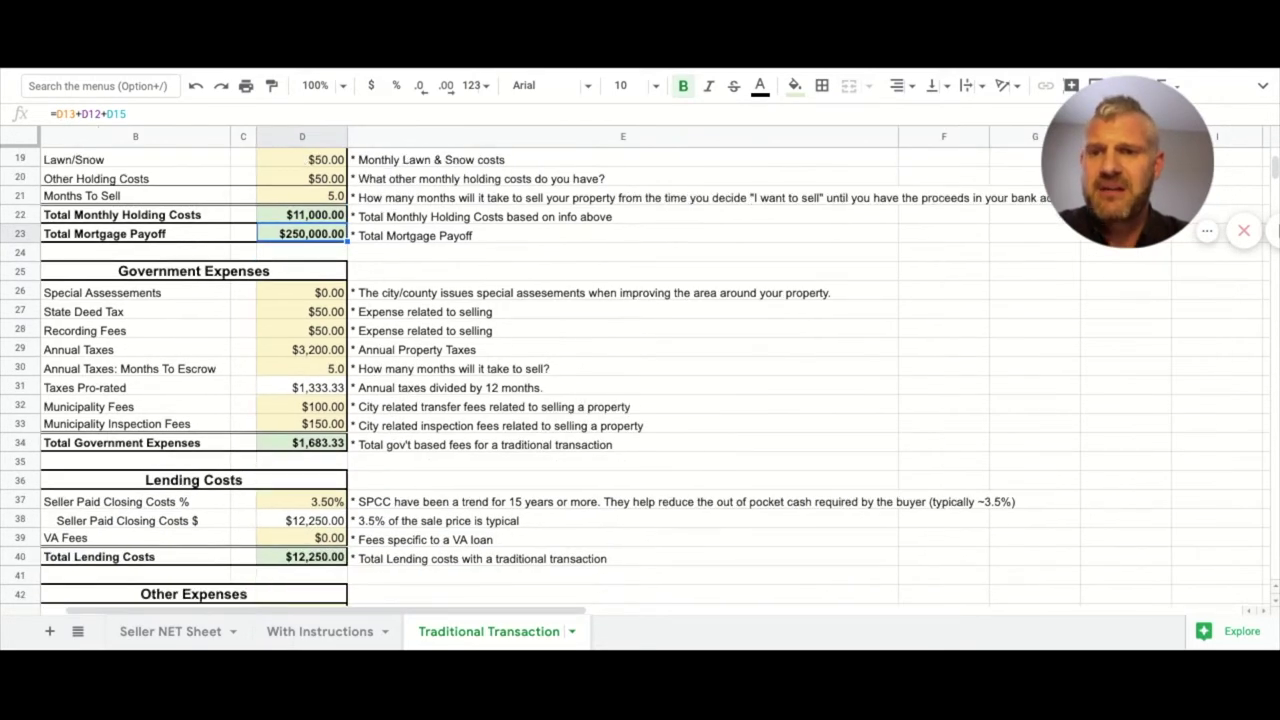
pyautogui.scroll(-1, 472, 393)
pyautogui.scroll(-1, 472, 393)
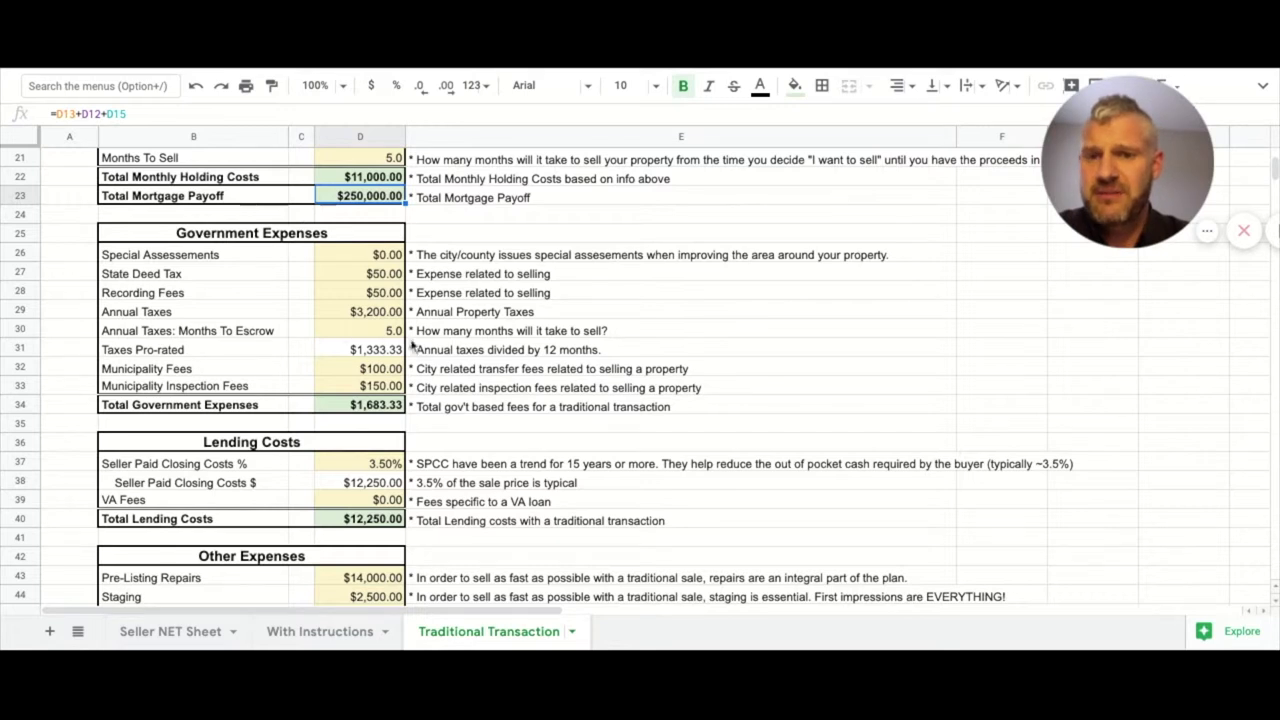
pyautogui.scroll(-1, 483, 385)
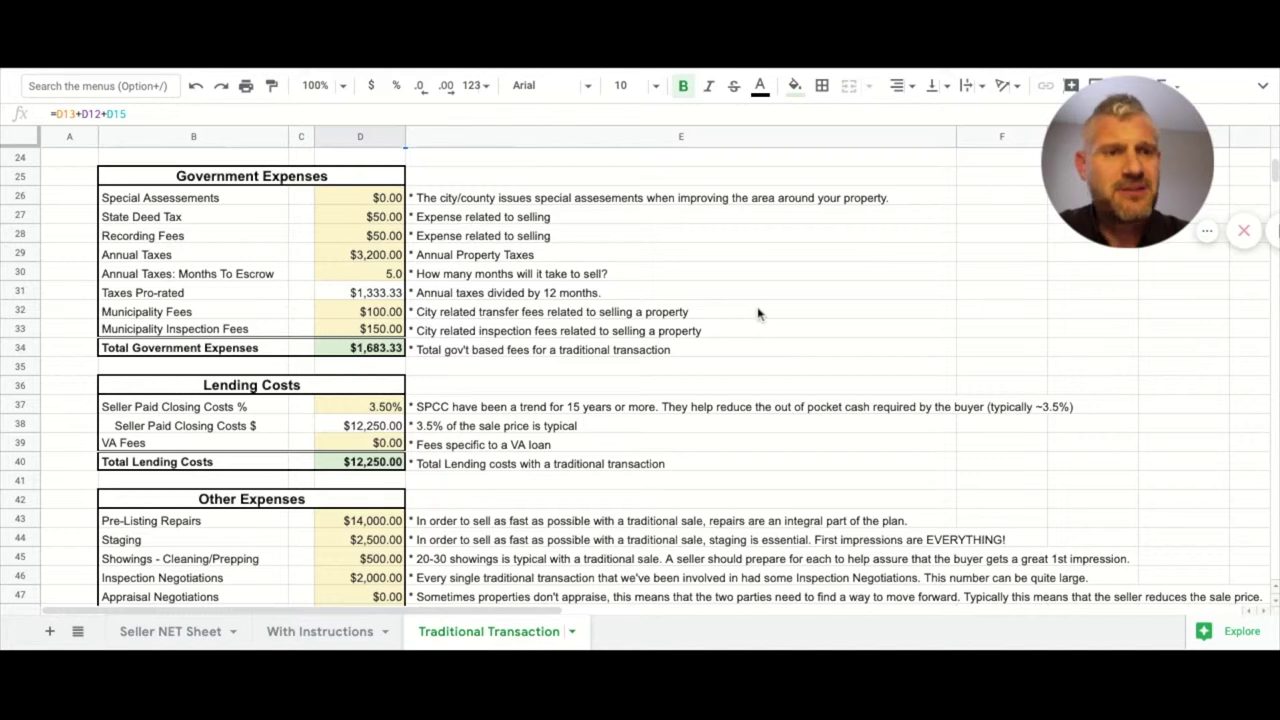
pyautogui.scroll(-2, 758, 314)
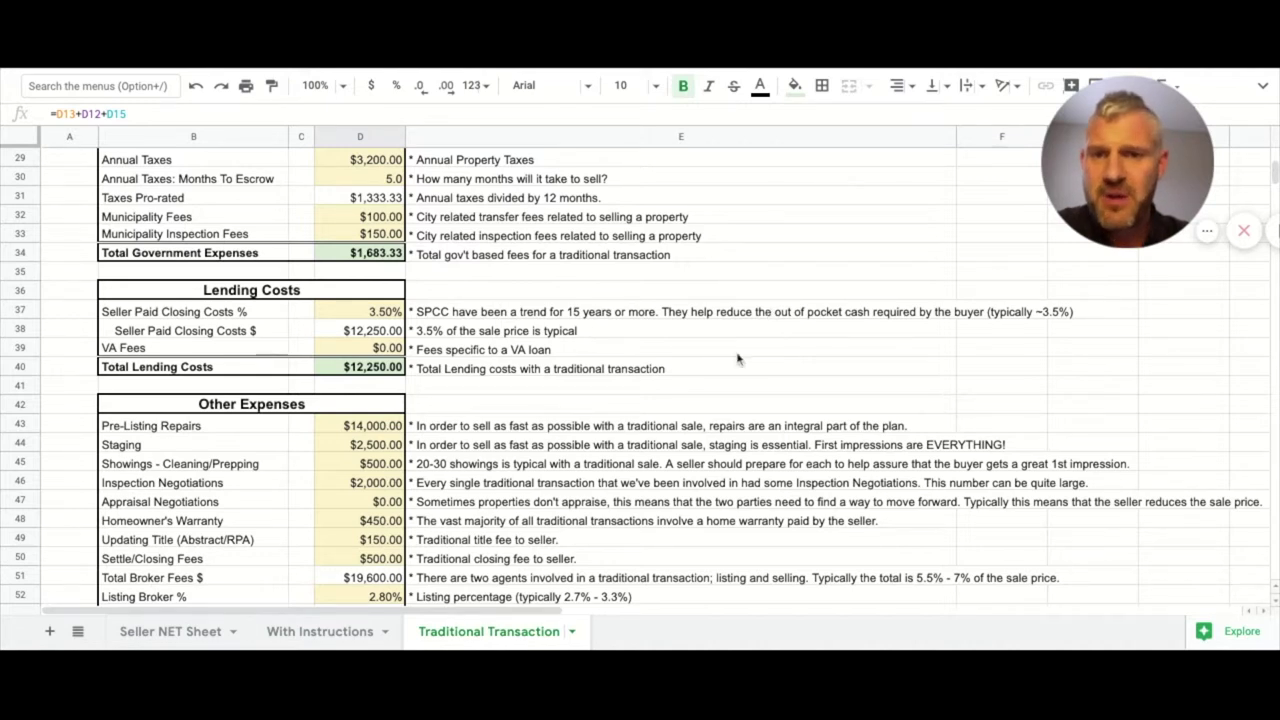
pyautogui.scroll(-2, 737, 357)
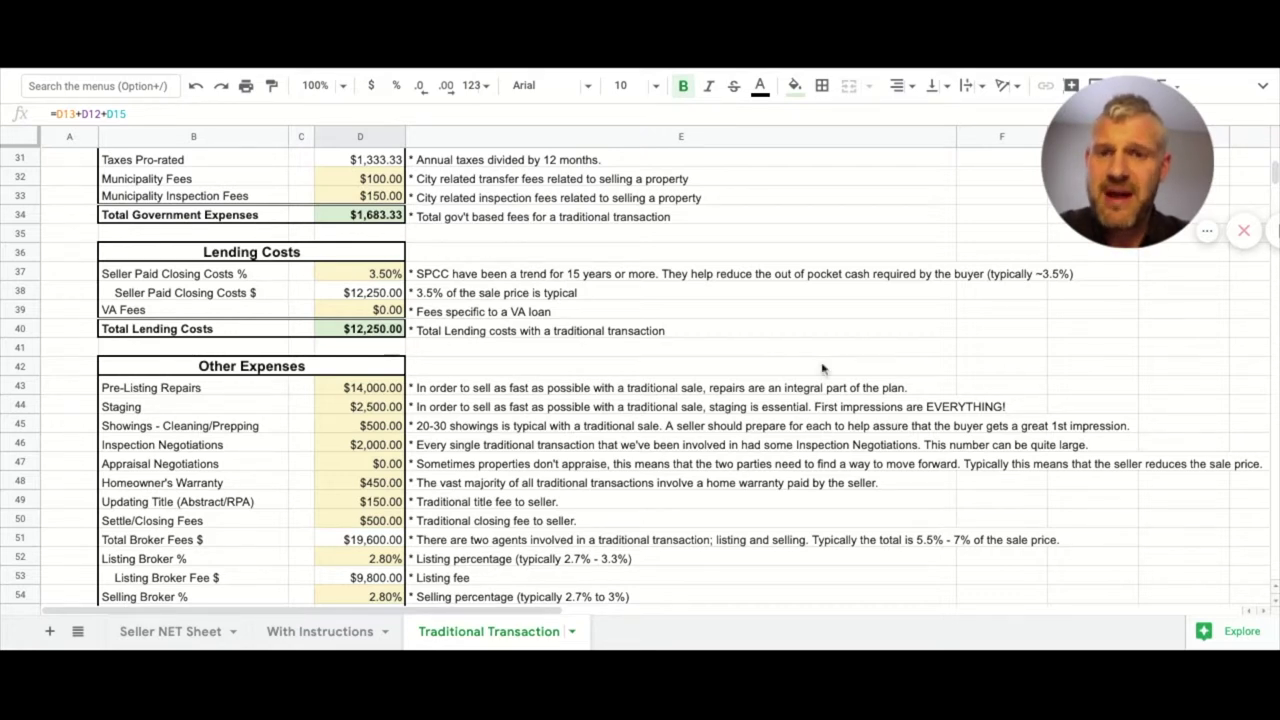
# - Examine the Pre-Listing Repairs, Staging and Showings costs under Other Expenses, checking Inspection Negotiations alongside the repairs
pyautogui.scroll(-3, 822, 369)
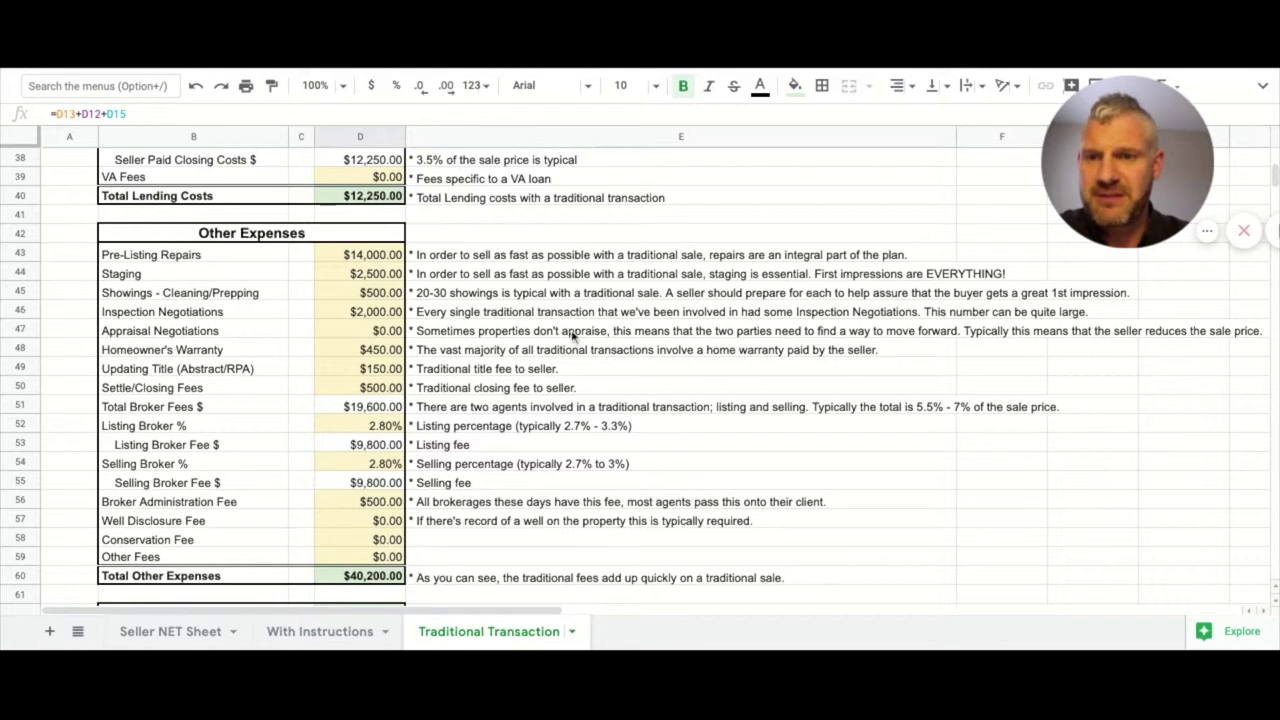
pyautogui.click(181, 256)
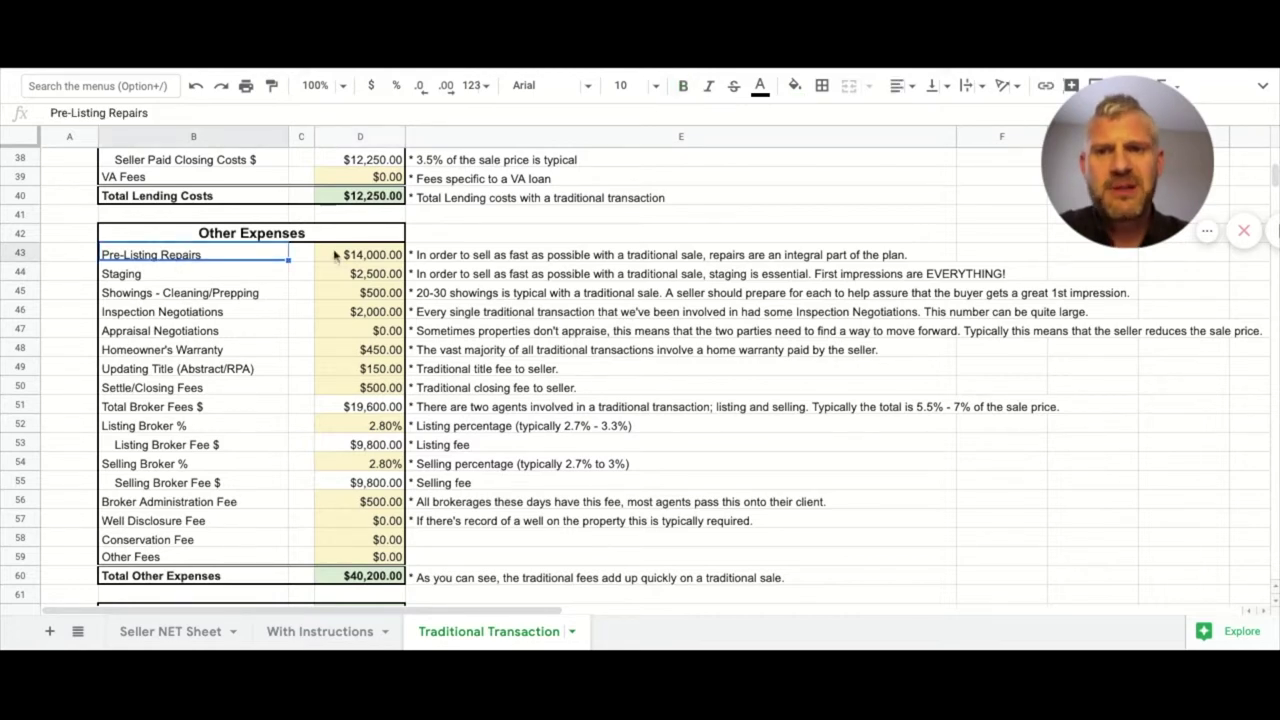
pyautogui.click(673, 258)
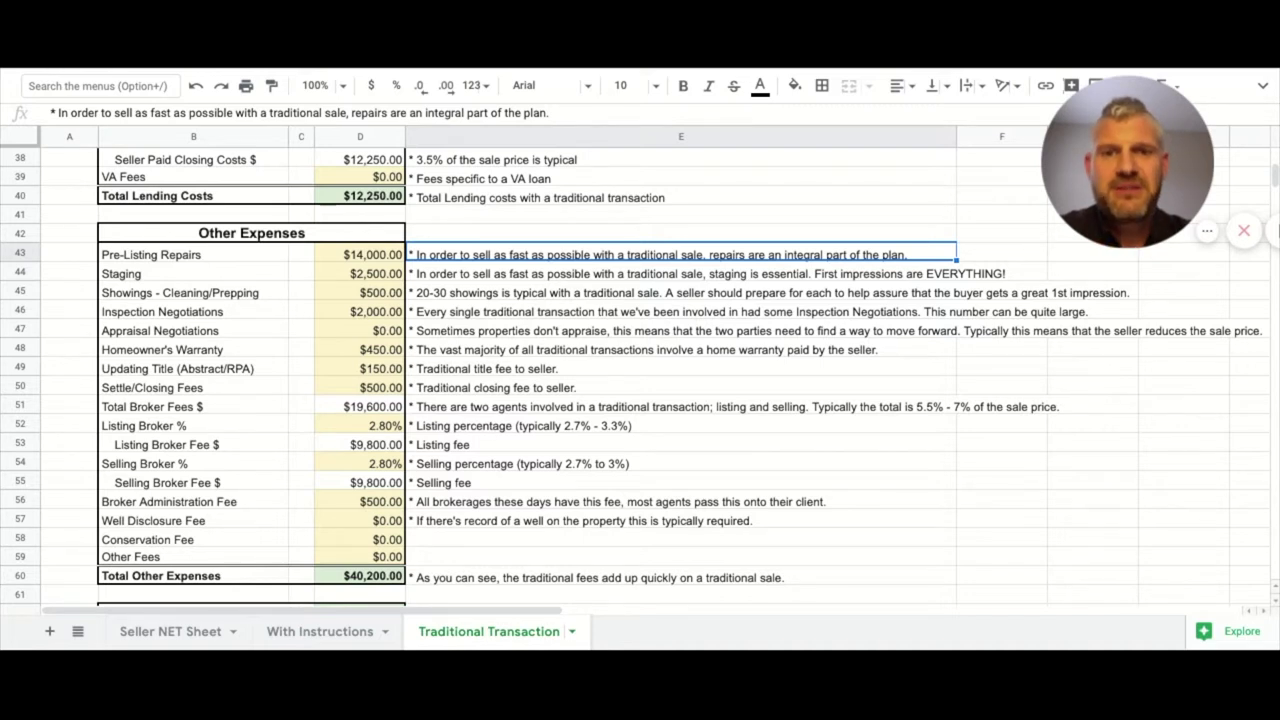
pyautogui.click(389, 258)
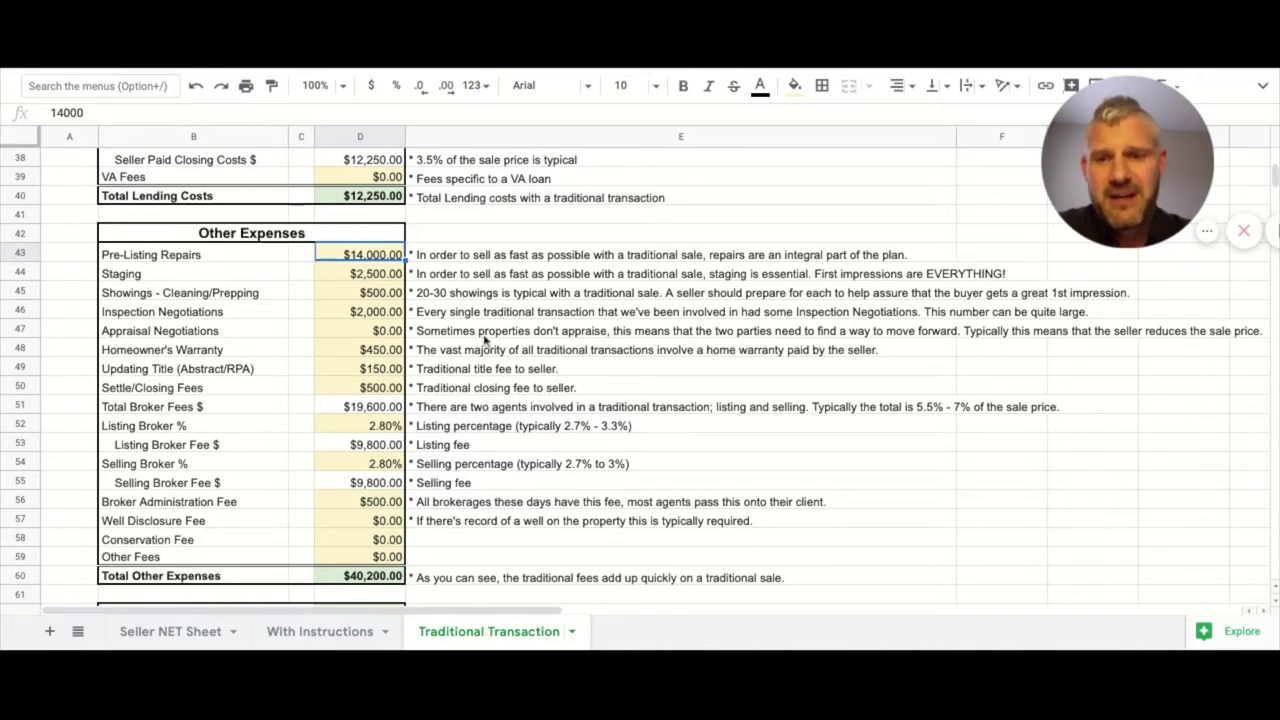
pyautogui.click(372, 313)
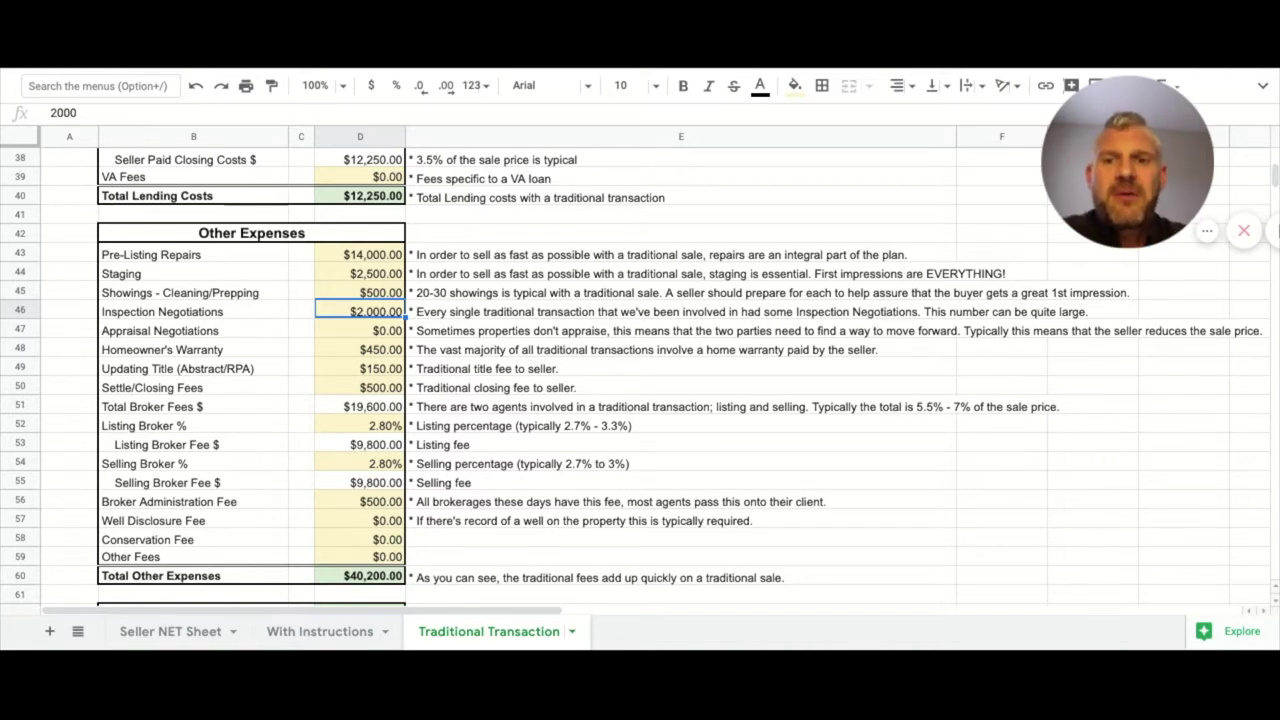
pyautogui.click(367, 255)
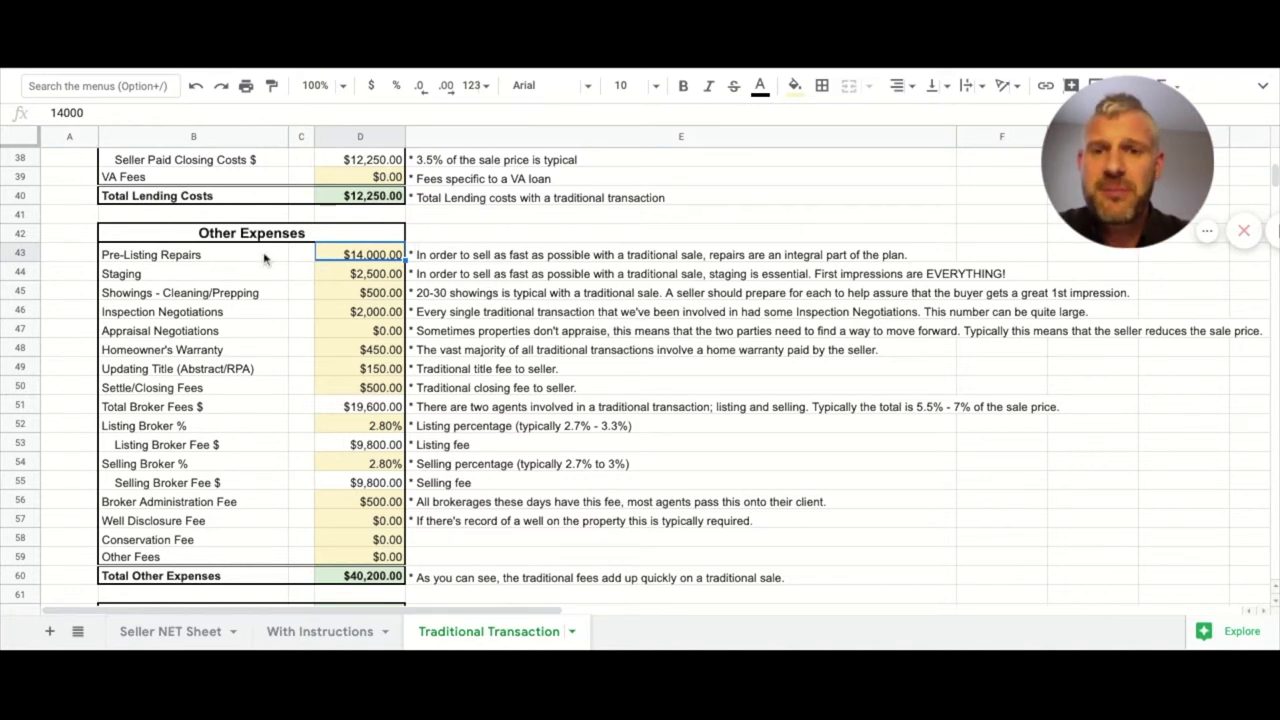
pyautogui.click(380, 280)
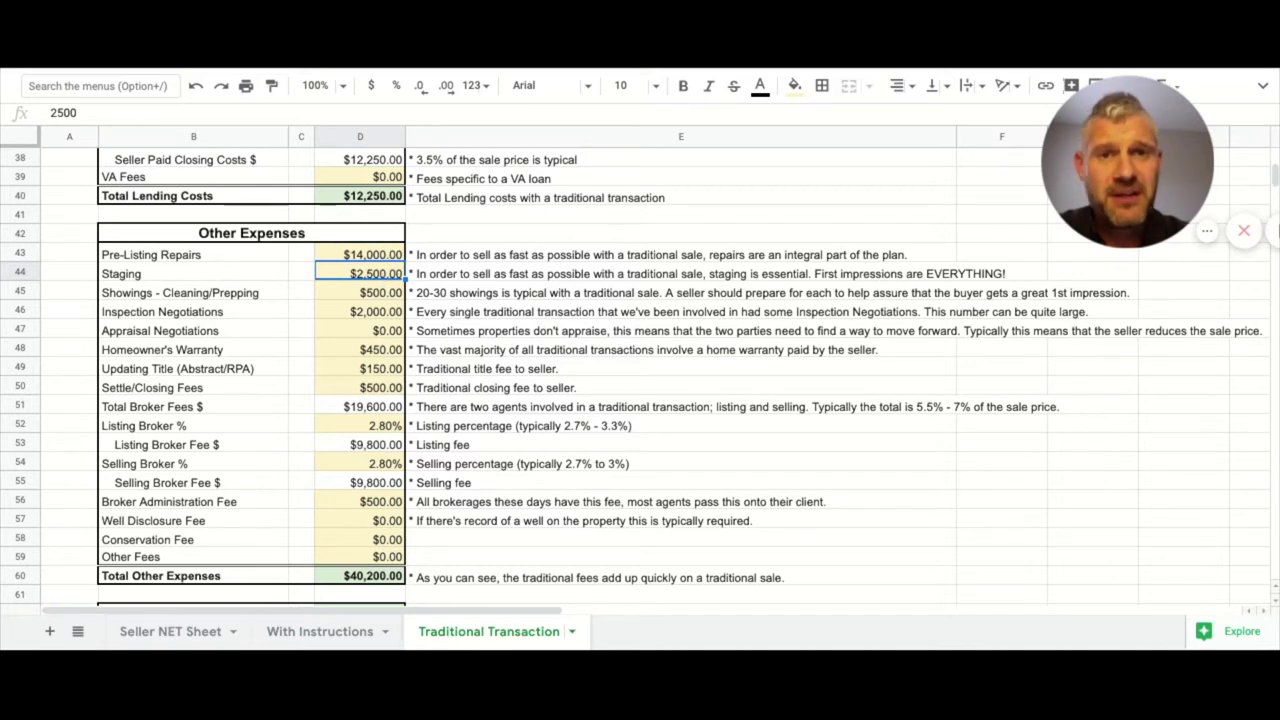
pyautogui.click(388, 296)
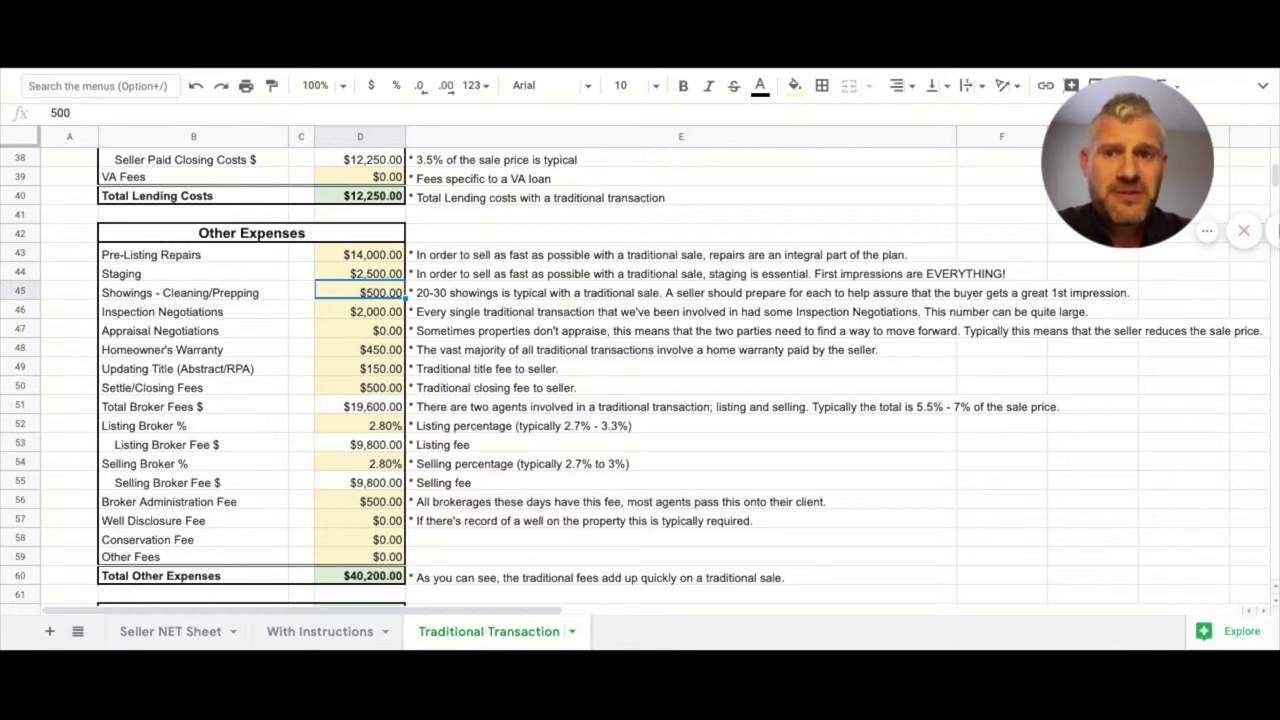
# - Compare the Inspection Negotiations amount with Pre-Listing Repairs and check the Appraisal Negotiations entry
pyautogui.click(222, 316)
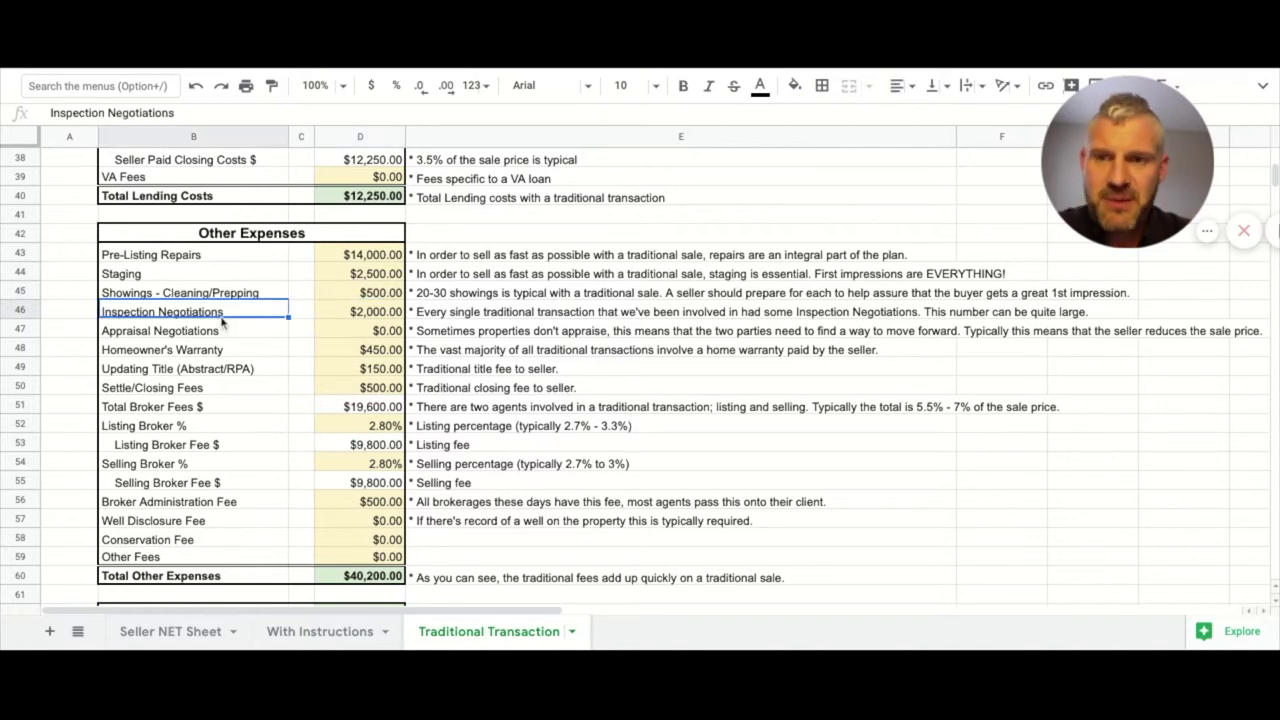
pyautogui.click(392, 313)
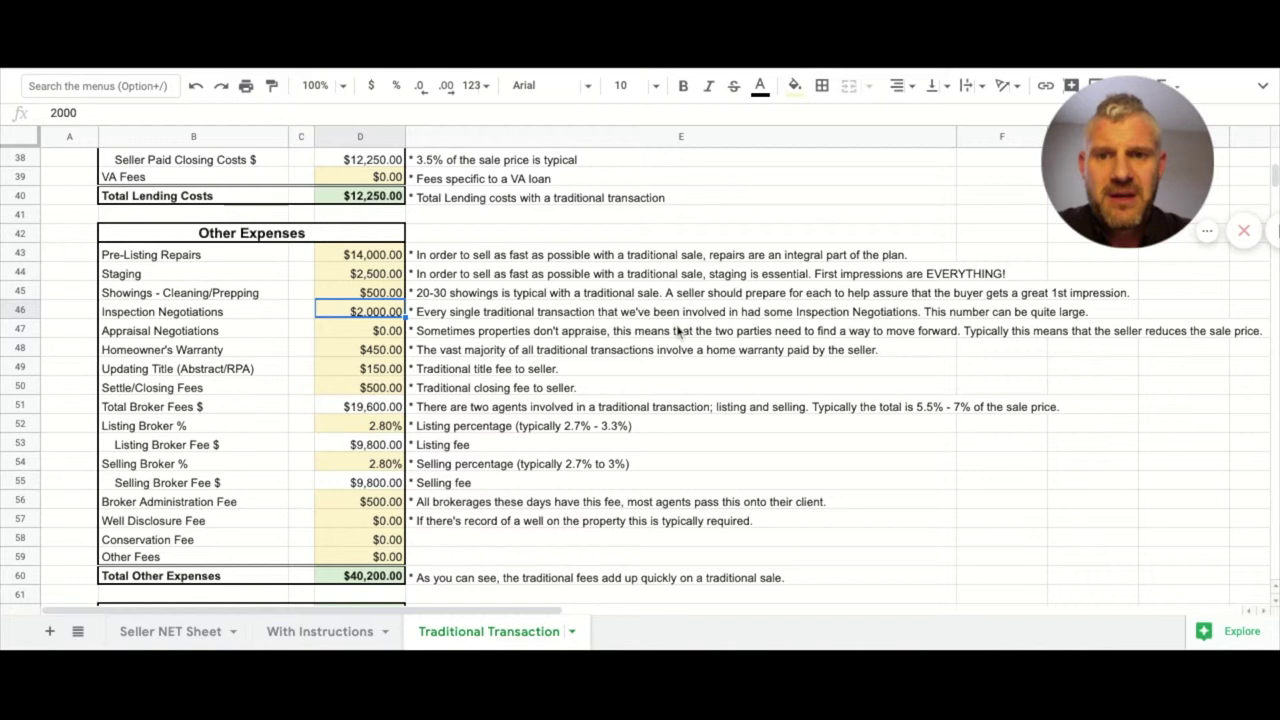
pyautogui.click(389, 259)
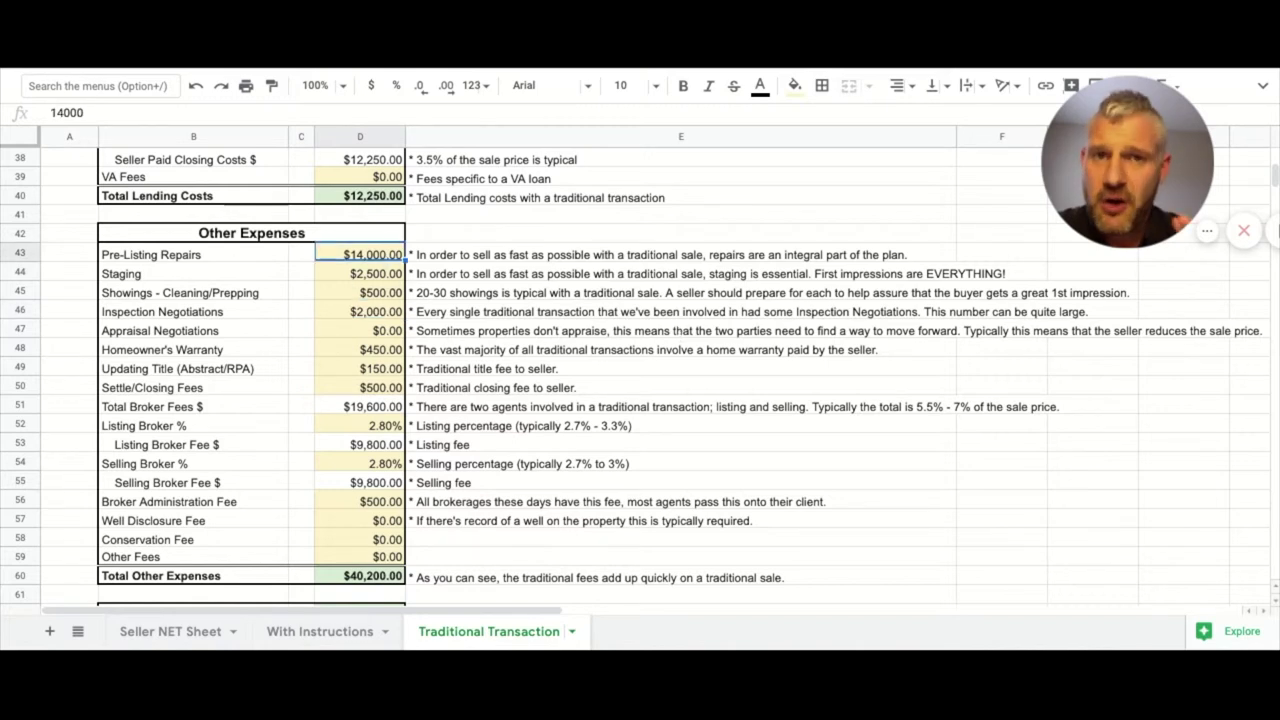
pyautogui.click(382, 314)
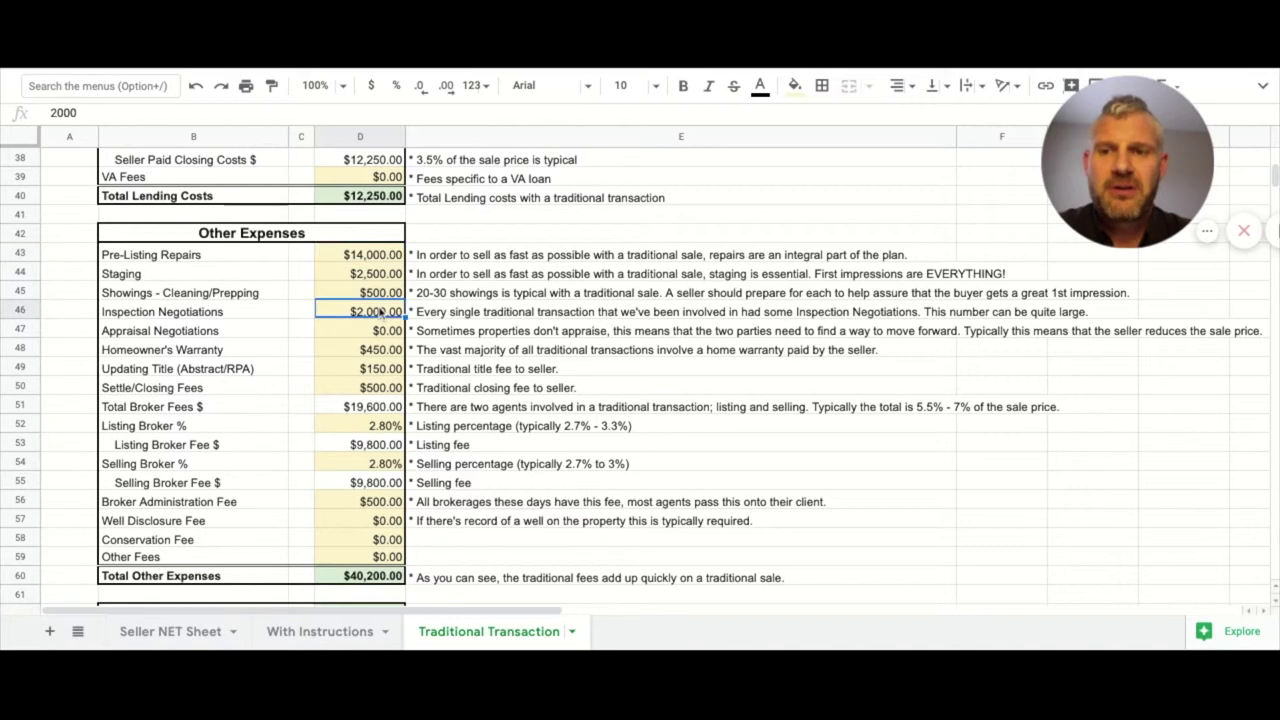
pyautogui.click(226, 314)
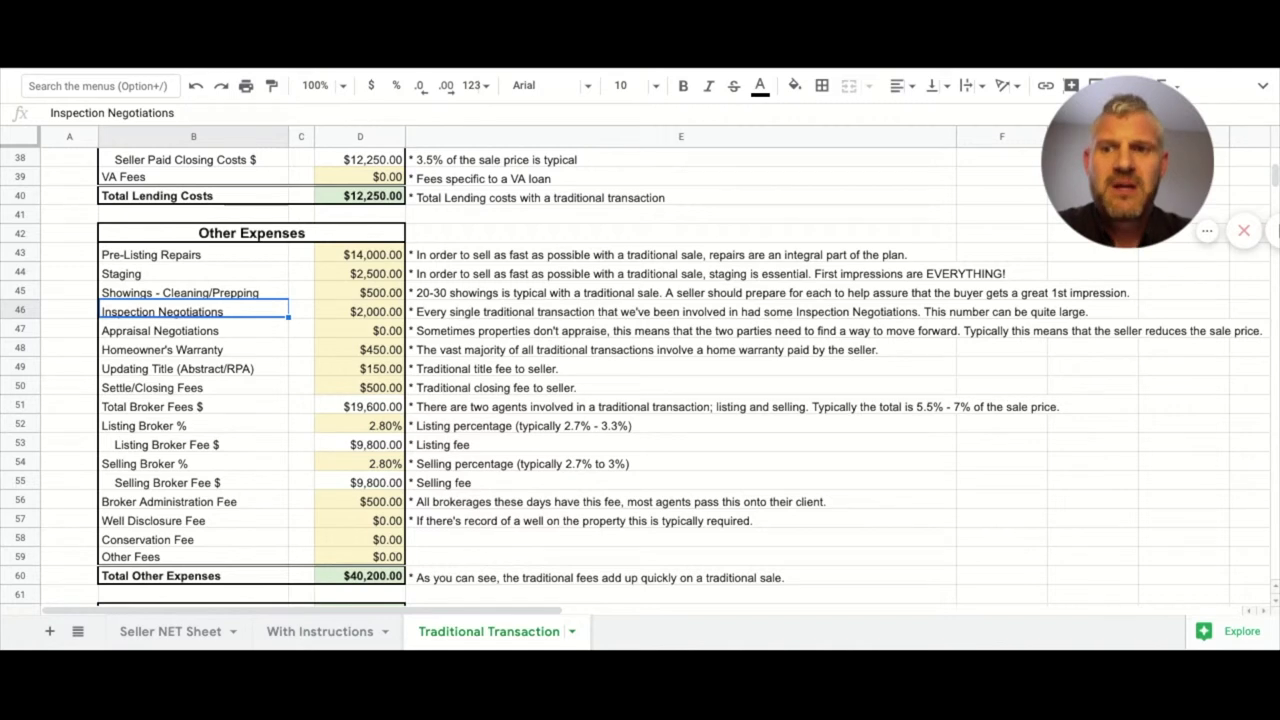
pyautogui.click(212, 338)
pyautogui.click(390, 337)
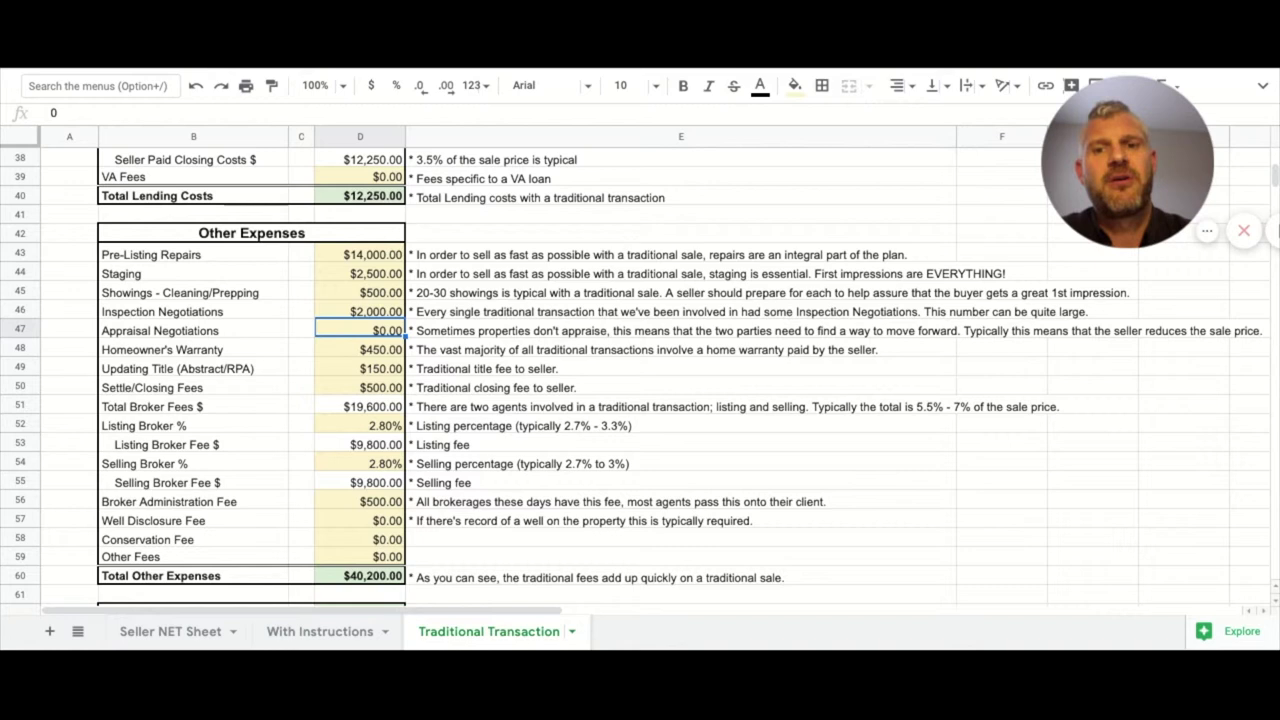
# - Read the Appraisal Negotiations note and check the Homeowner's Warranty, Updating Title and Settle/Closing Fees entries
pyautogui.click(463, 331)
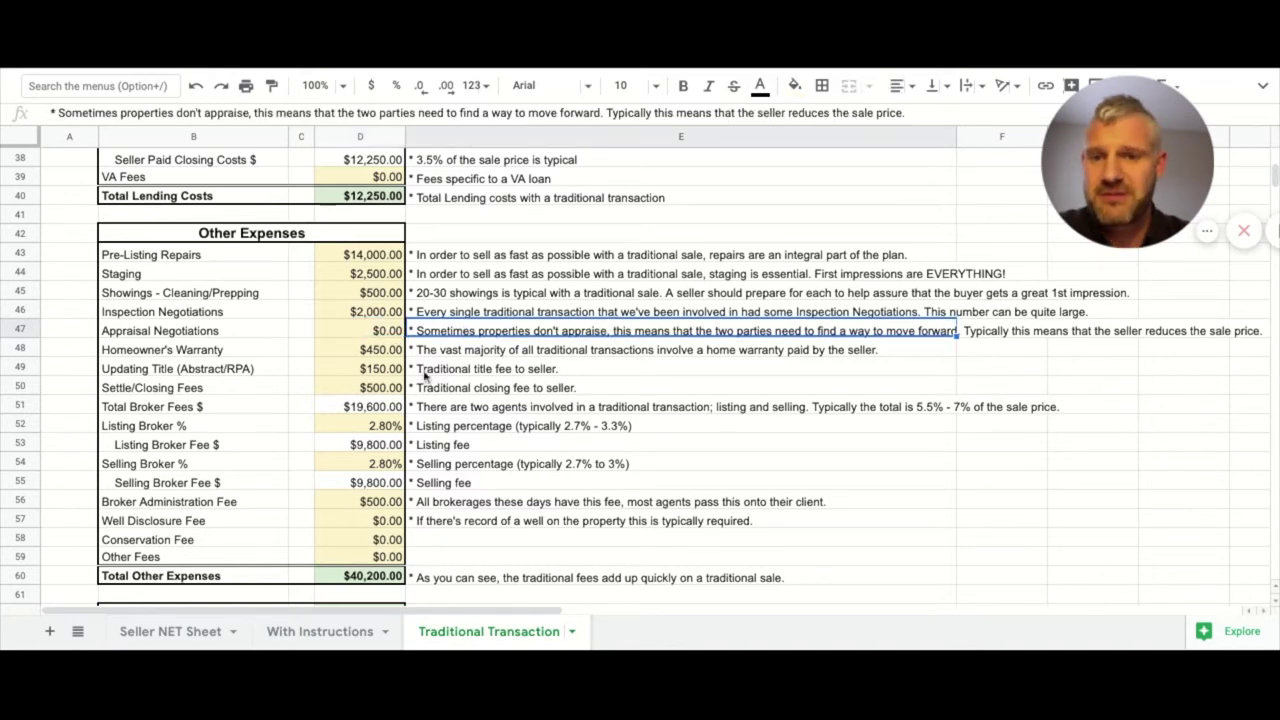
pyautogui.click(388, 349)
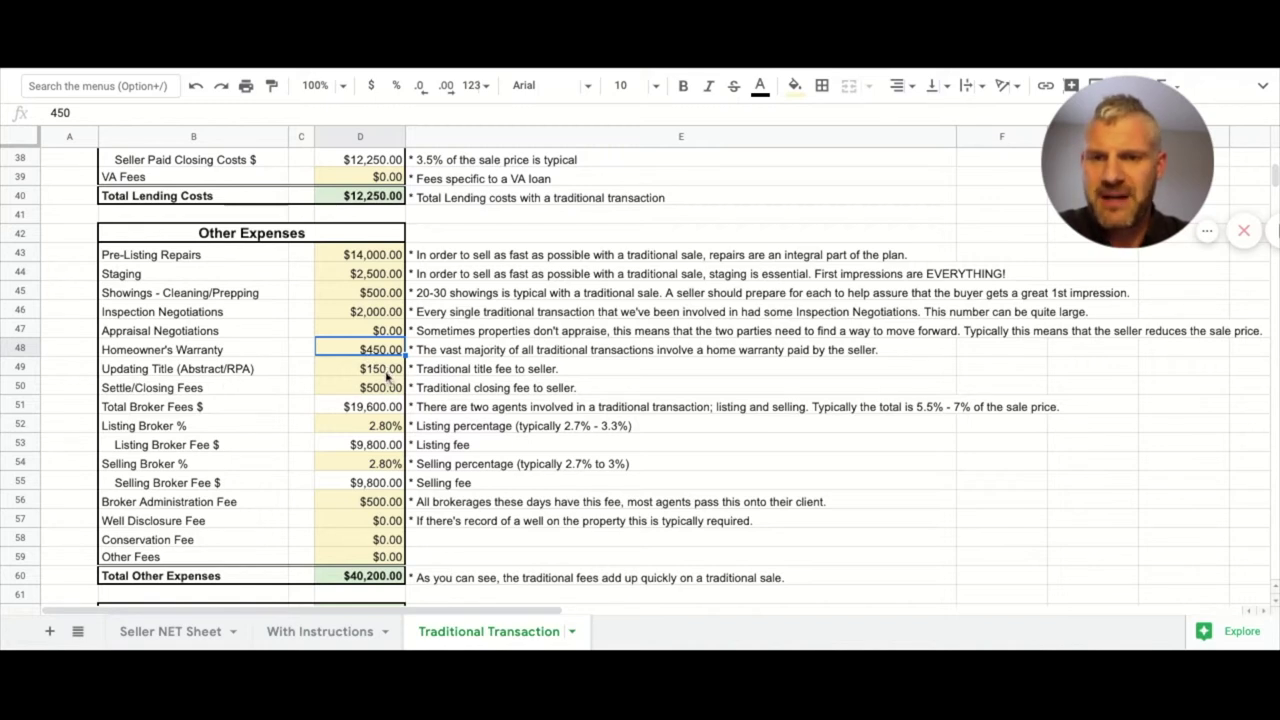
pyautogui.click(387, 373)
pyautogui.click(383, 392)
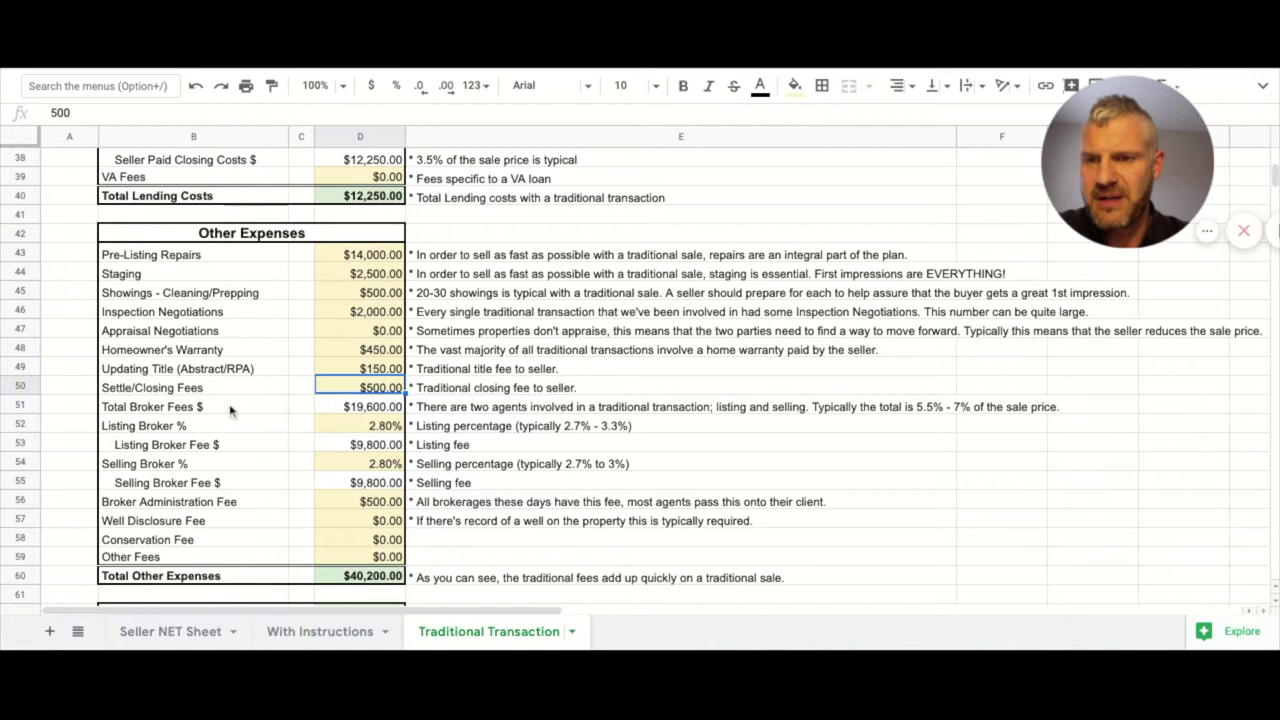
# - Review the broker and remaining fees making up Total Other Expenses, and inspect the formula behind All Costs - Total
pyautogui.scroll(-5, 561, 432)
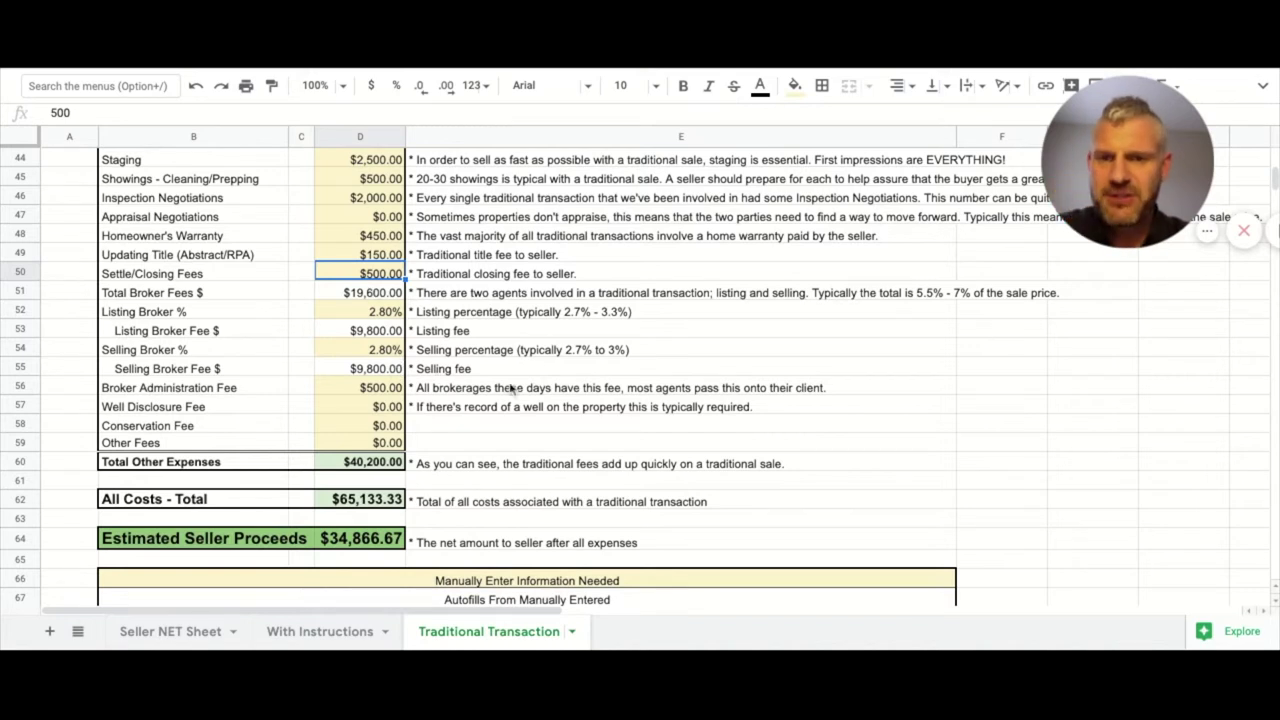
pyautogui.scroll(-1, 512, 386)
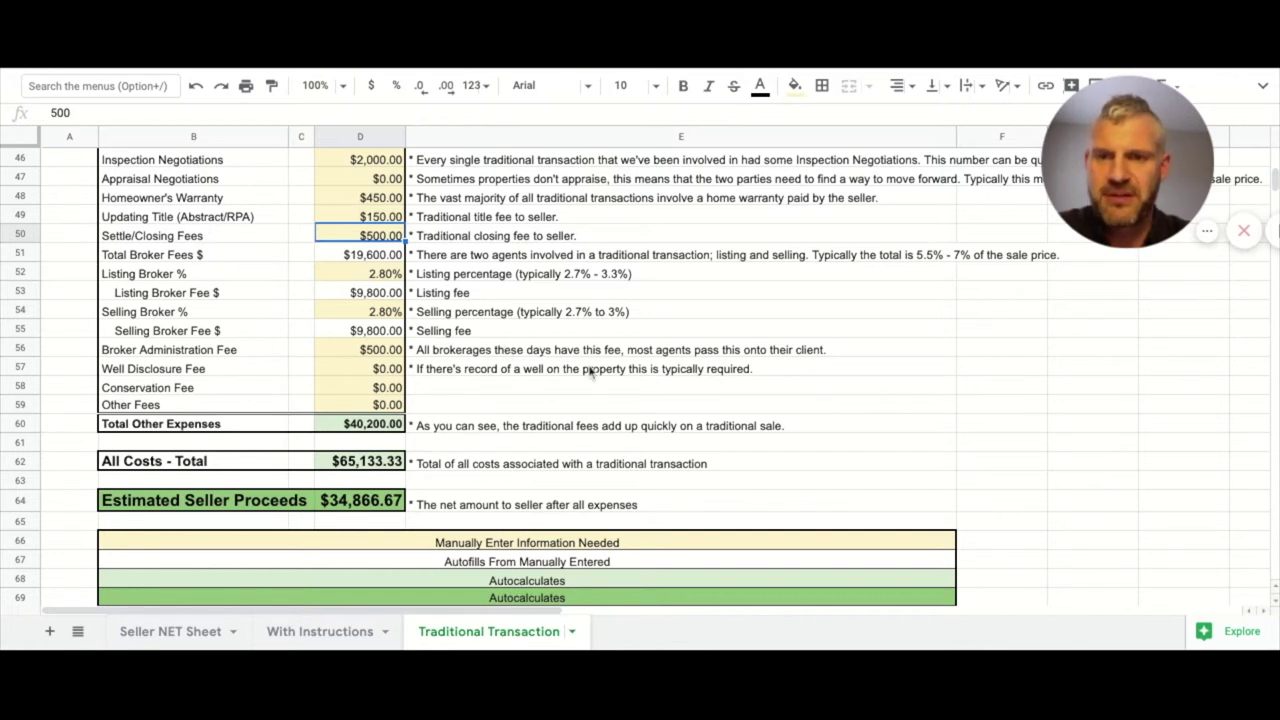
pyautogui.click(146, 428)
pyautogui.scroll(2, 380, 400)
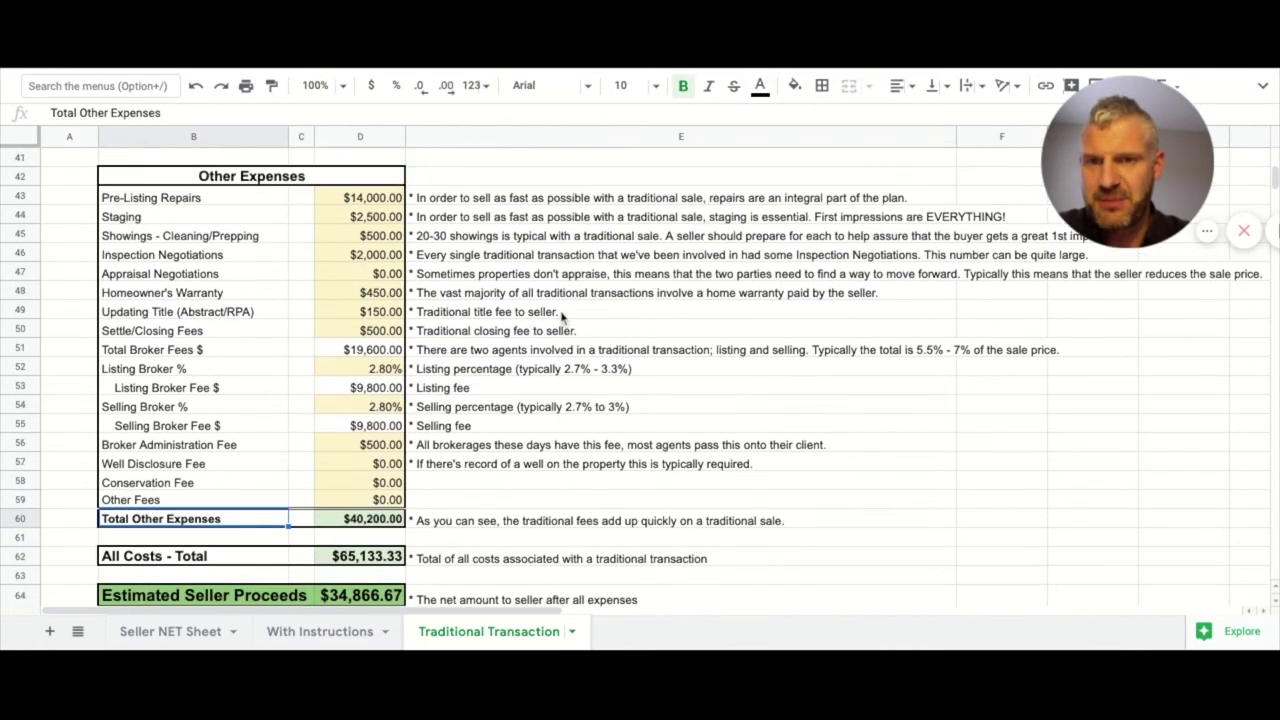
pyautogui.click(268, 183)
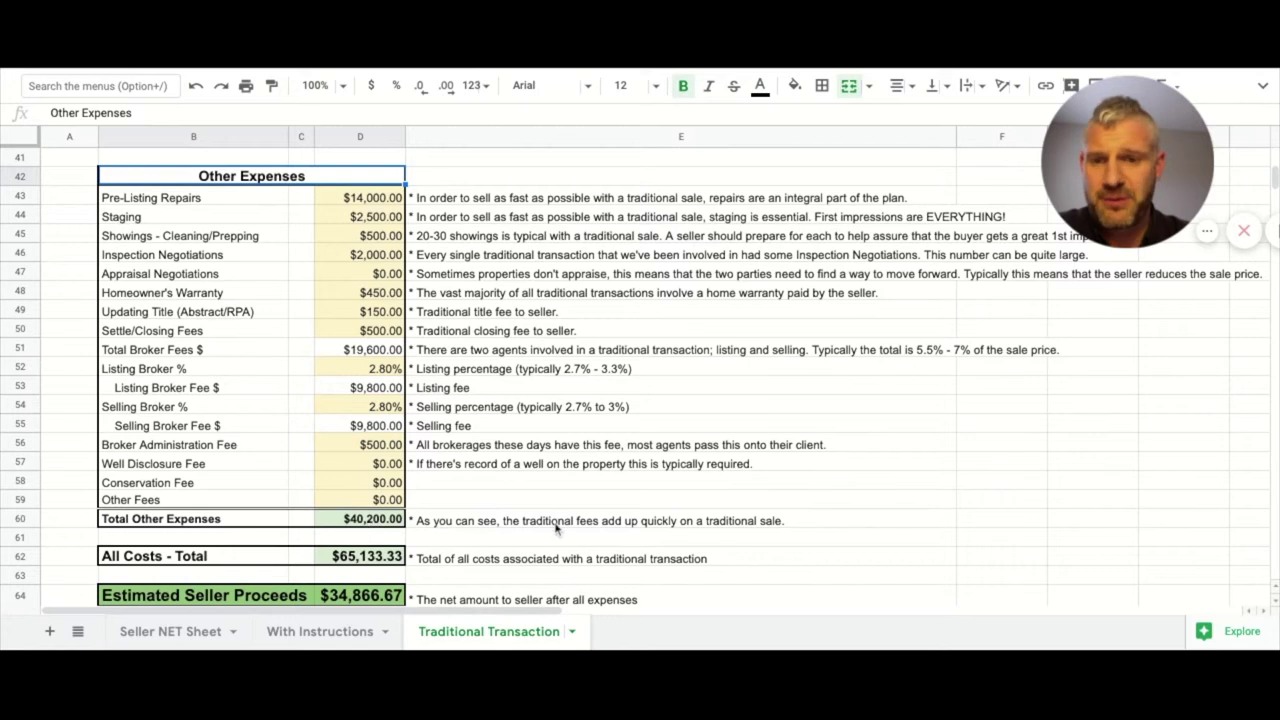
pyautogui.scroll(-2, 557, 530)
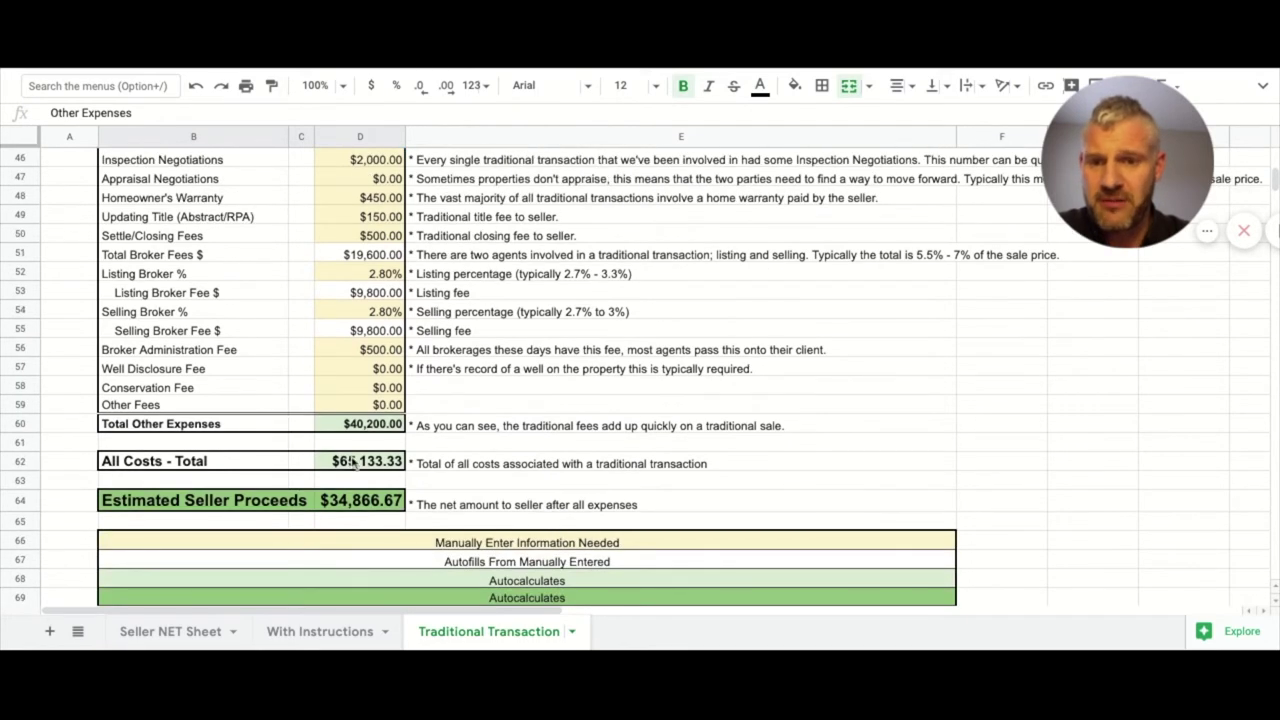
pyautogui.click(354, 463)
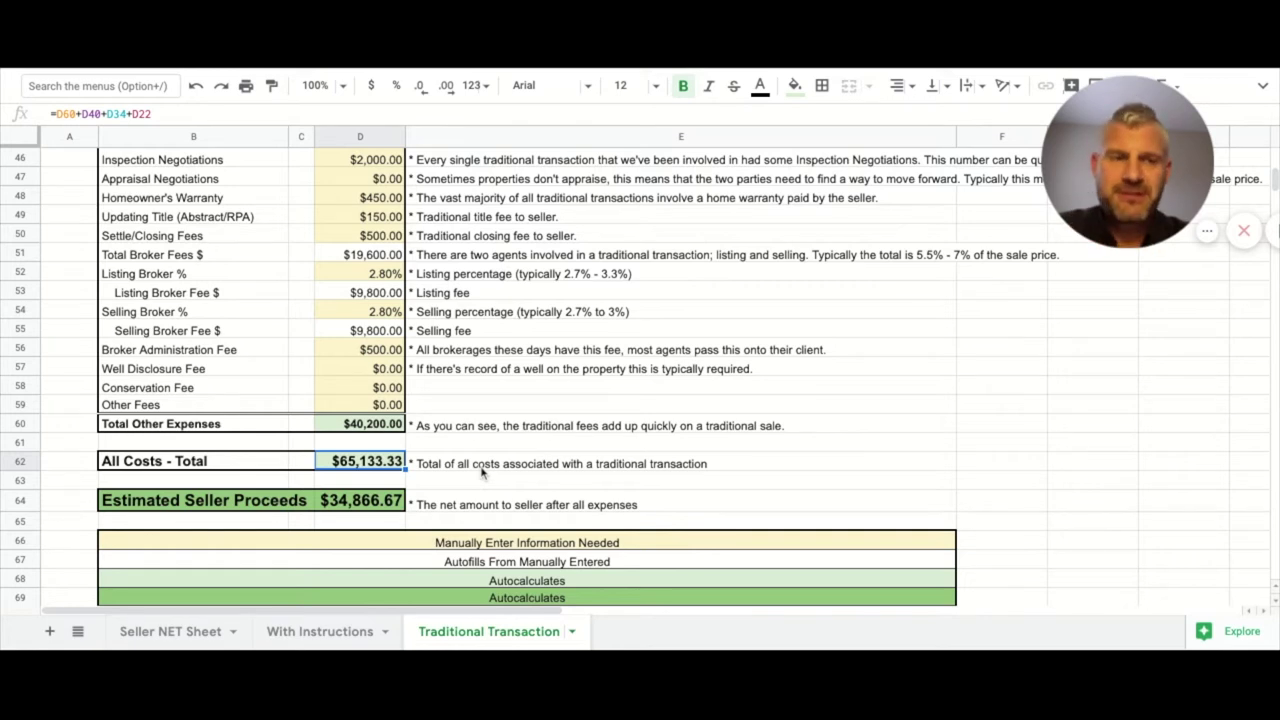
# - Check the example Sale Price and compare it with the Pre-Listing Repairs amount under Other Expenses
pyautogui.scroll(14, 456, 308)
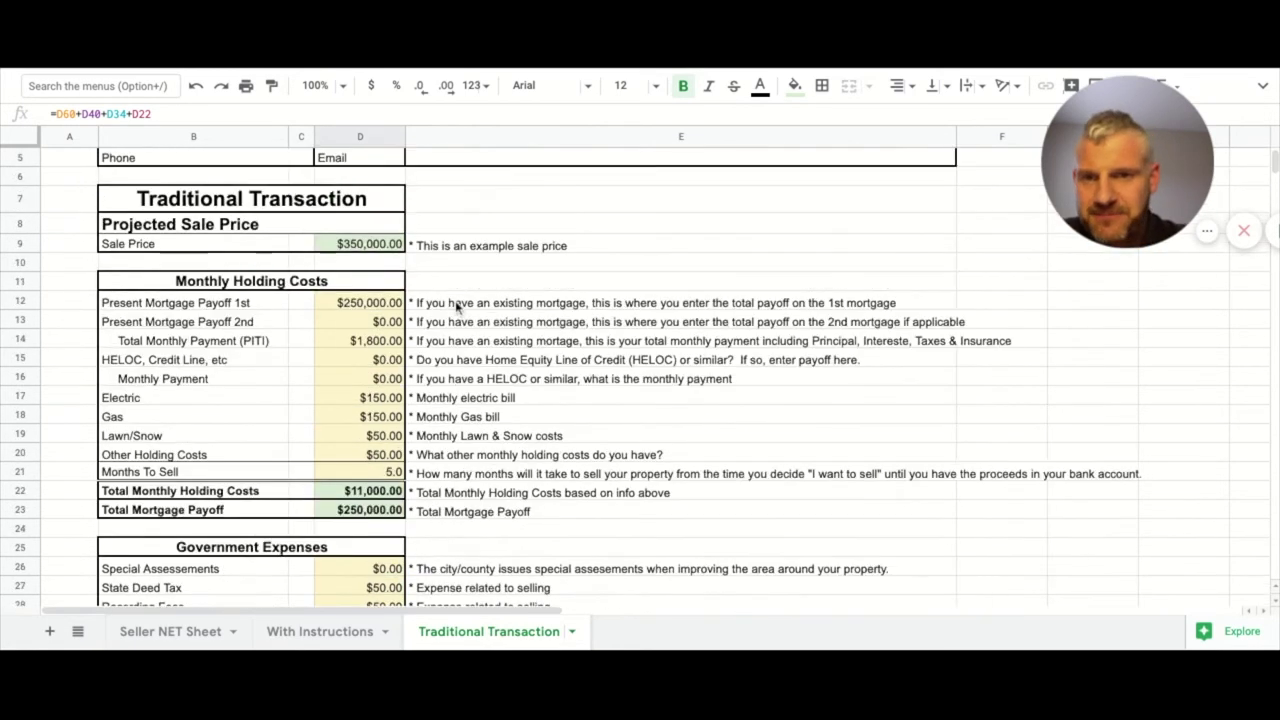
pyautogui.scroll(2, 456, 308)
pyautogui.click(375, 335)
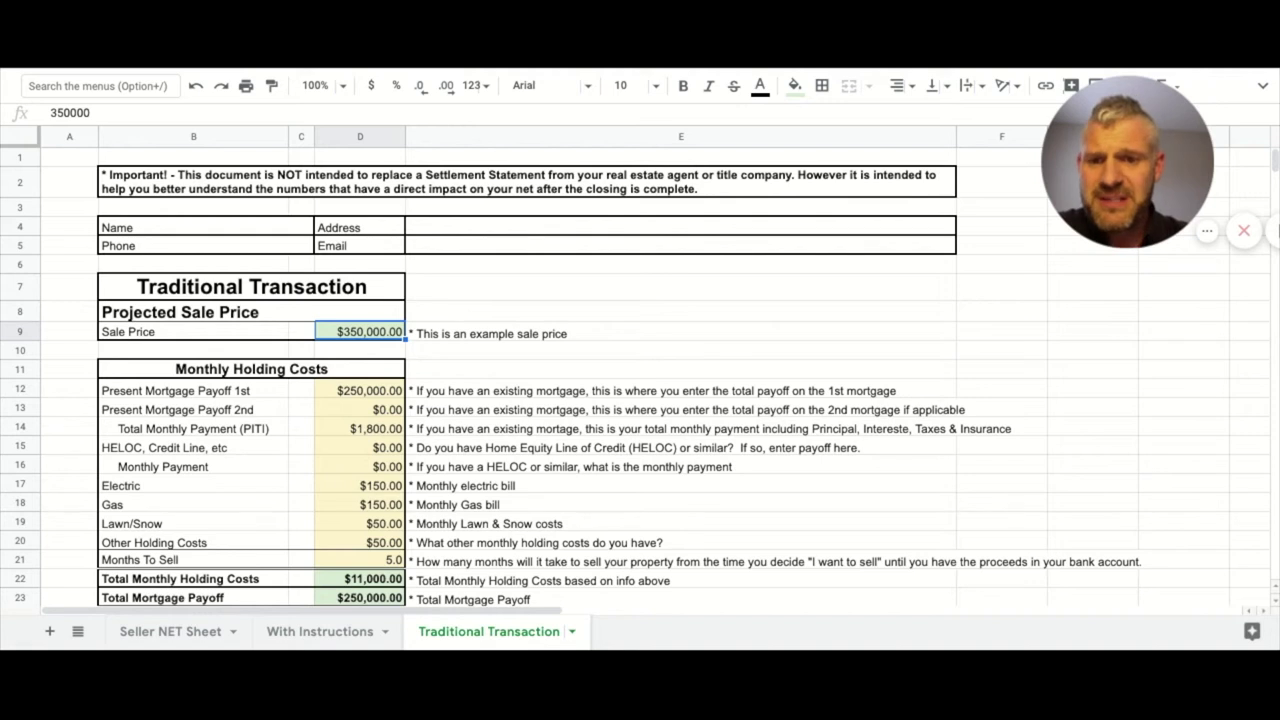
pyautogui.scroll(-10, 635, 377)
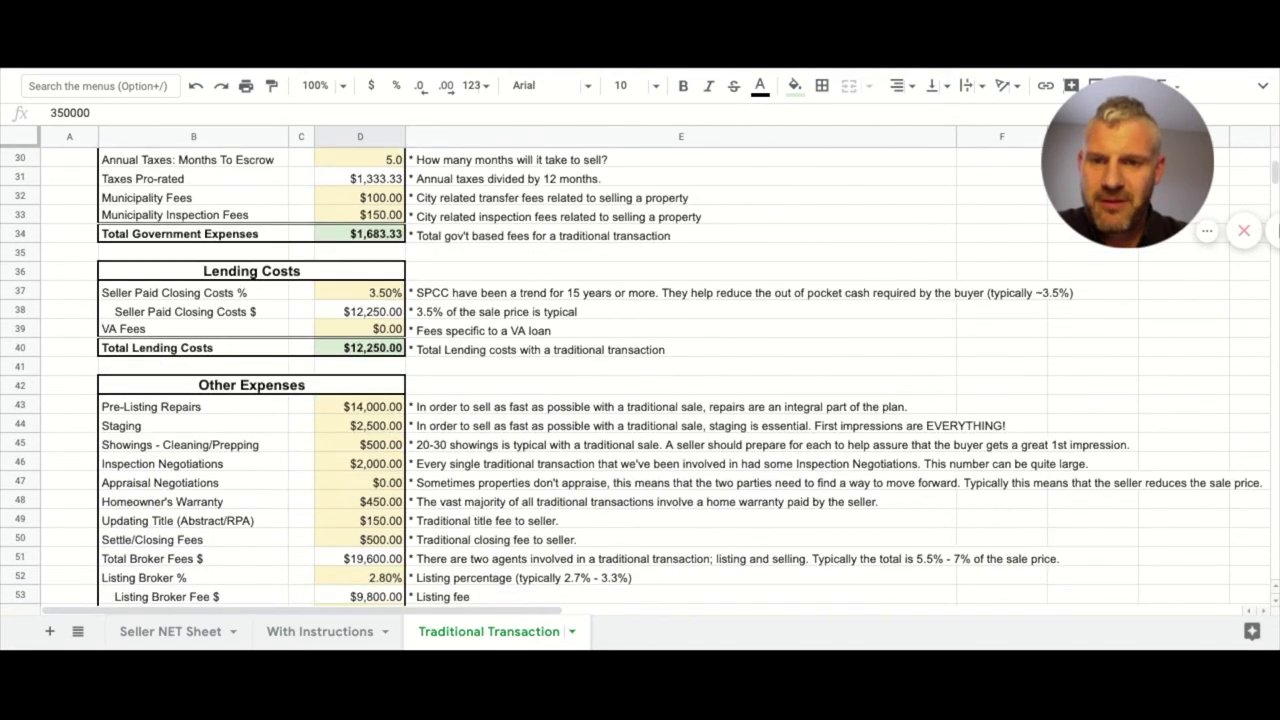
pyautogui.click(385, 410)
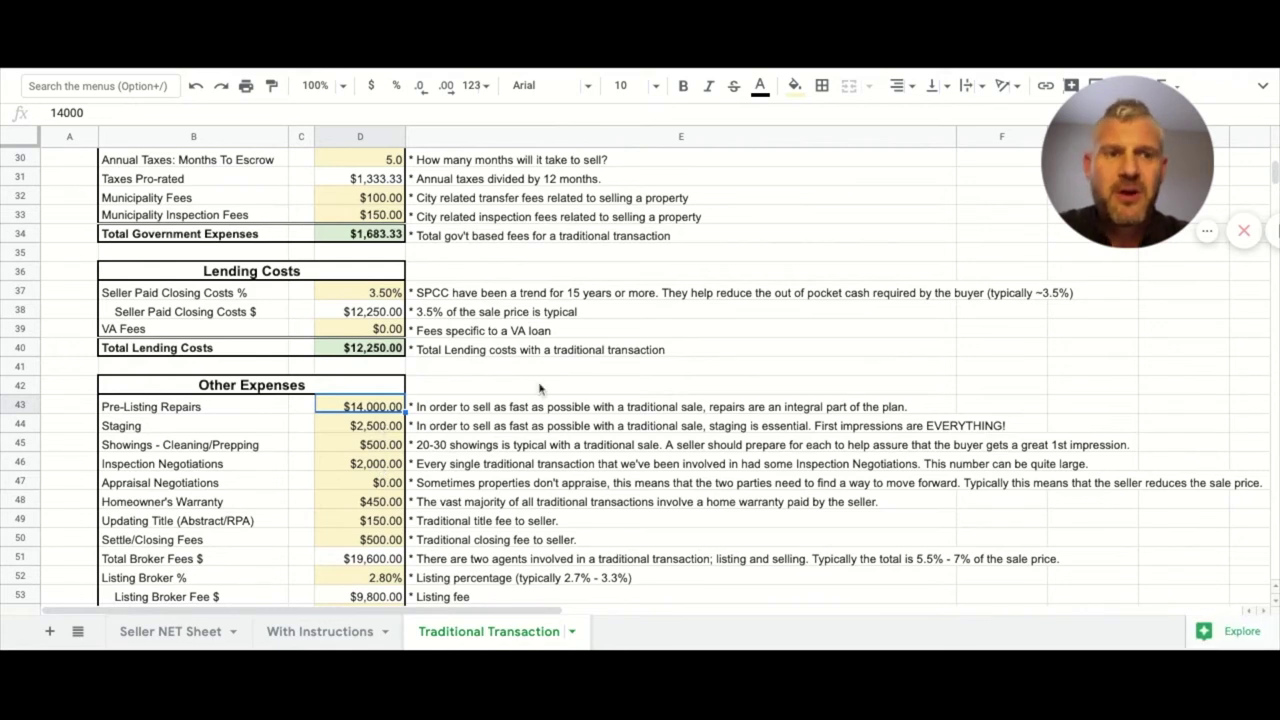
# - Review the whole Traditional Transaction sheet from the projected sale price through every cost section to Estimated Seller Proceeds
pyautogui.scroll(10, 540, 388)
pyautogui.scroll(-2, 540, 388)
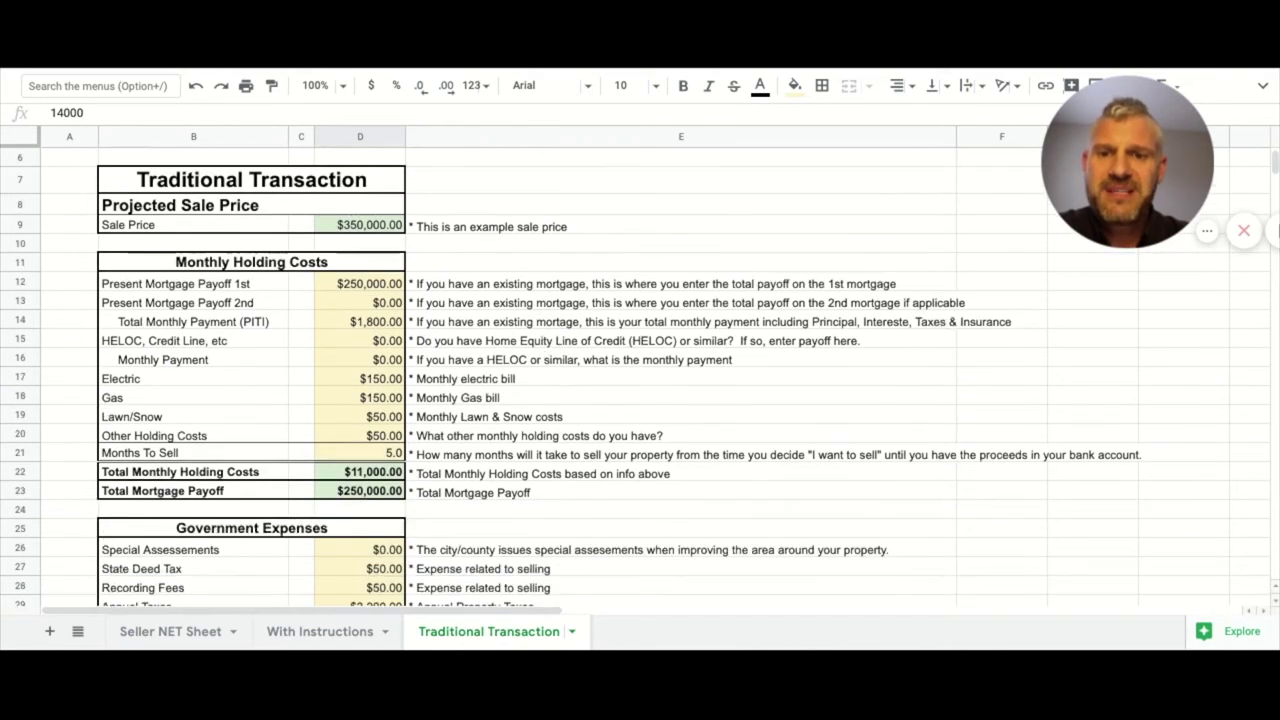
pyautogui.scroll(-4, 640, 378)
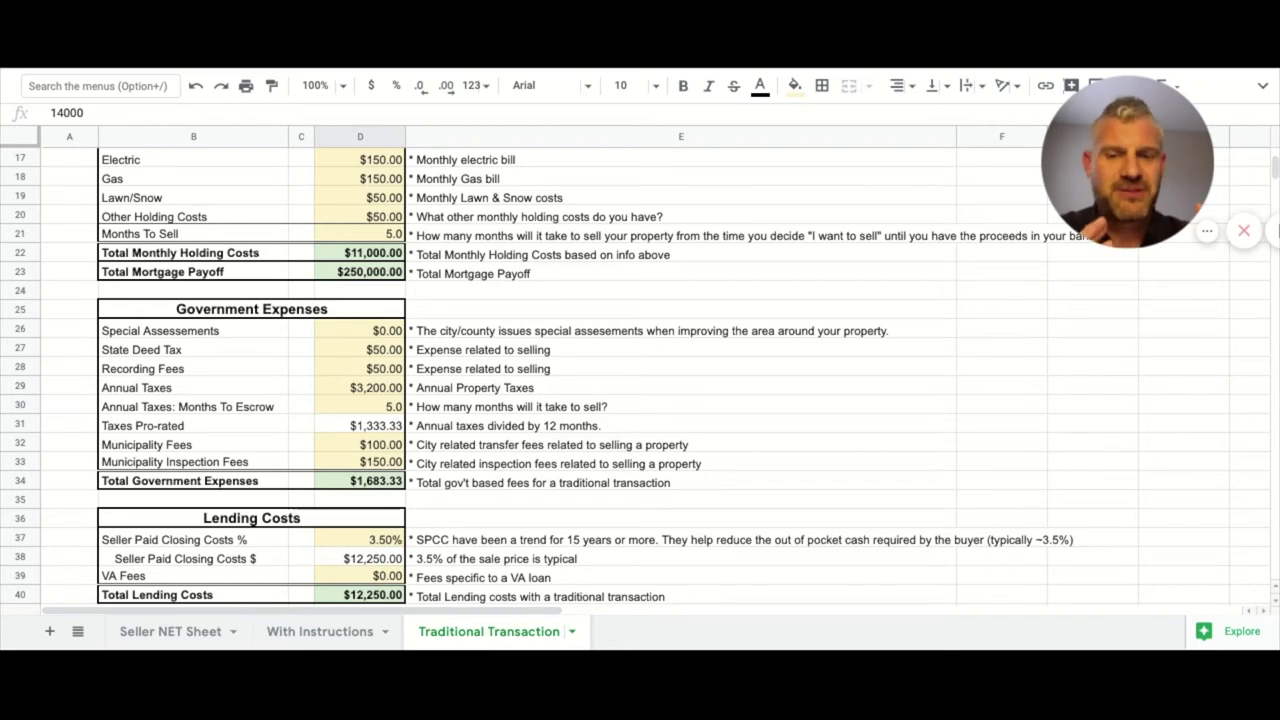
pyautogui.scroll(-5, 640, 375)
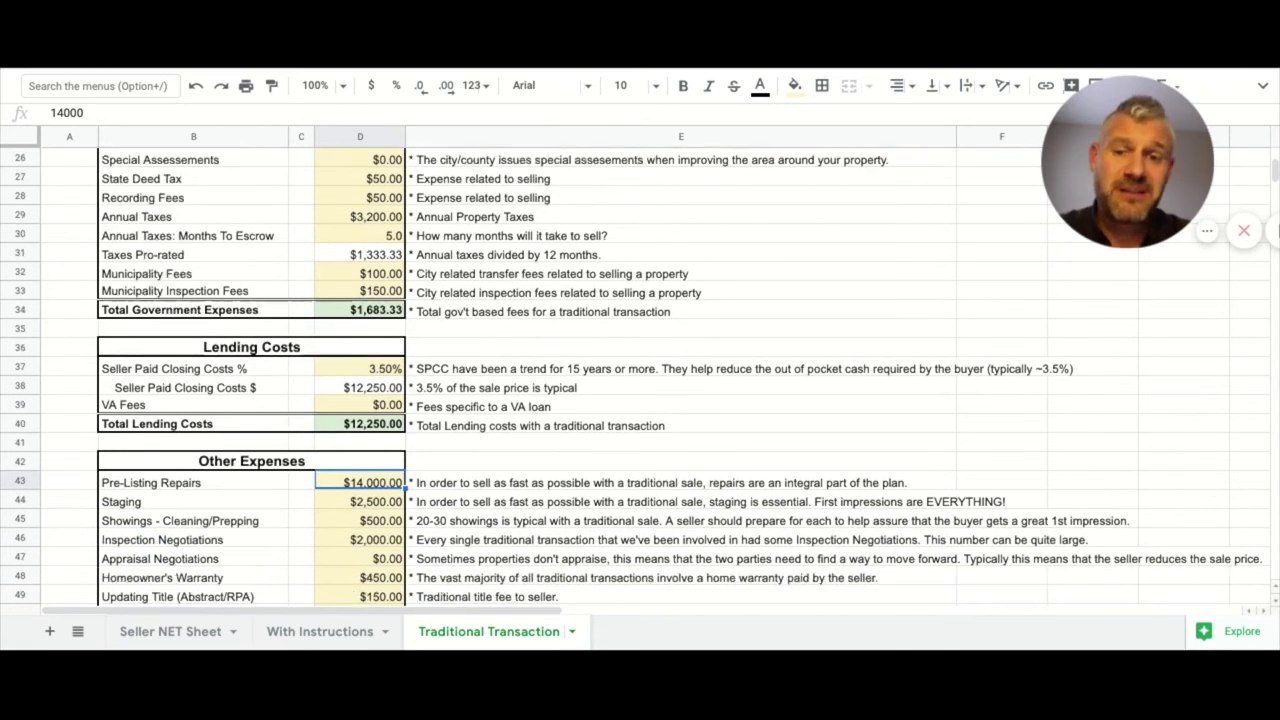
pyautogui.scroll(-5, 364, 490)
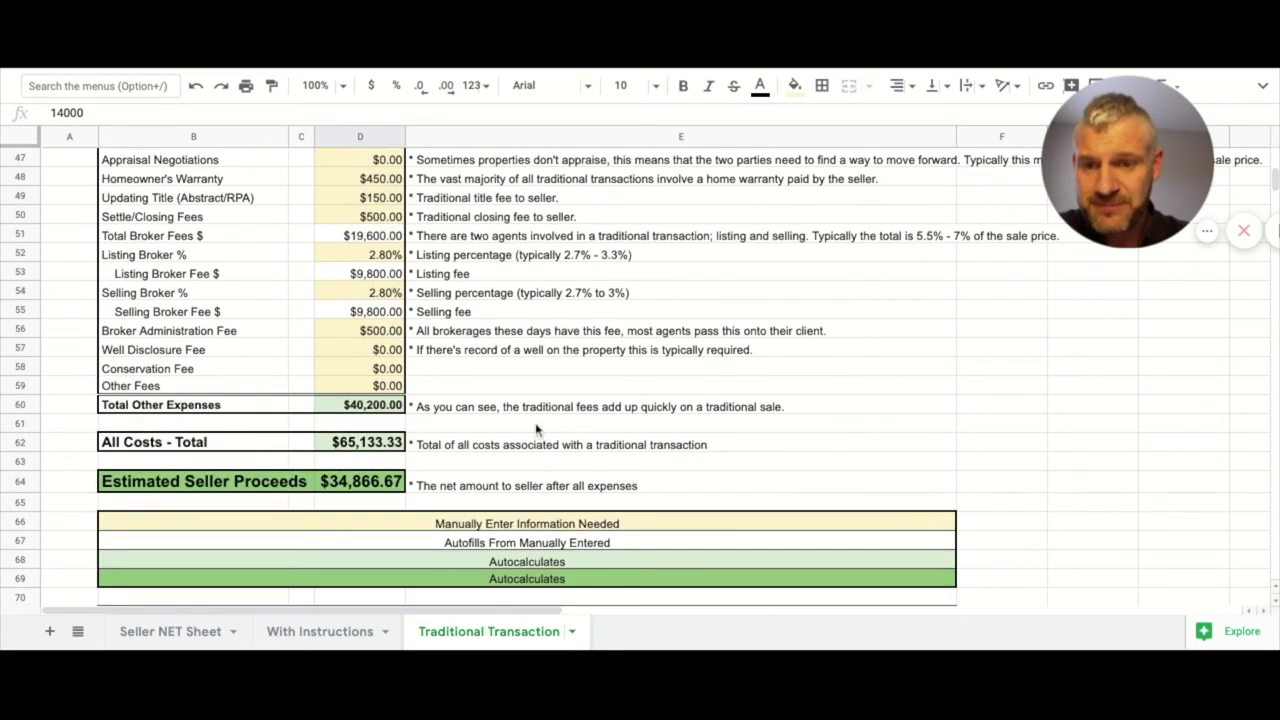